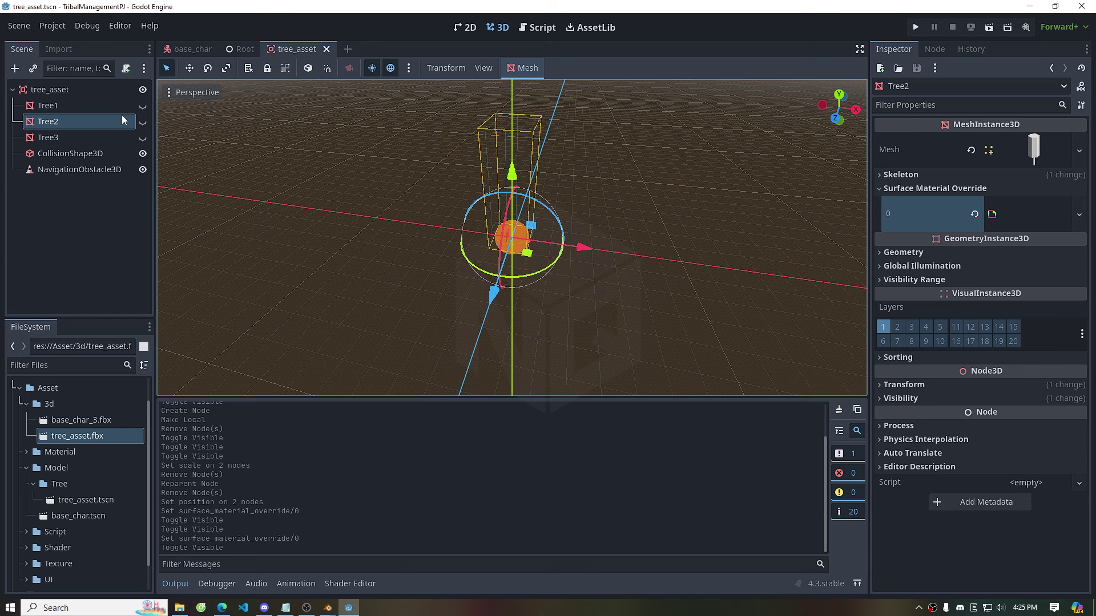
Step: Select the tree_asset root node and open its Attach Node Script dialog
{"action": "left_click", "coordinate": [76, 90]}
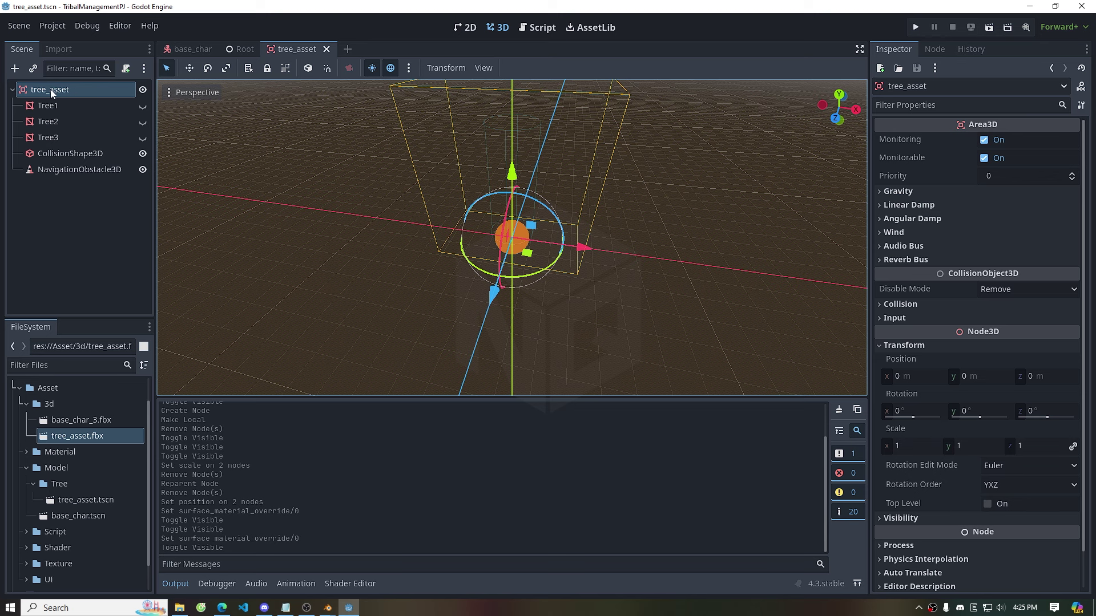
{"action": "left_click", "coordinate": [126, 69]}
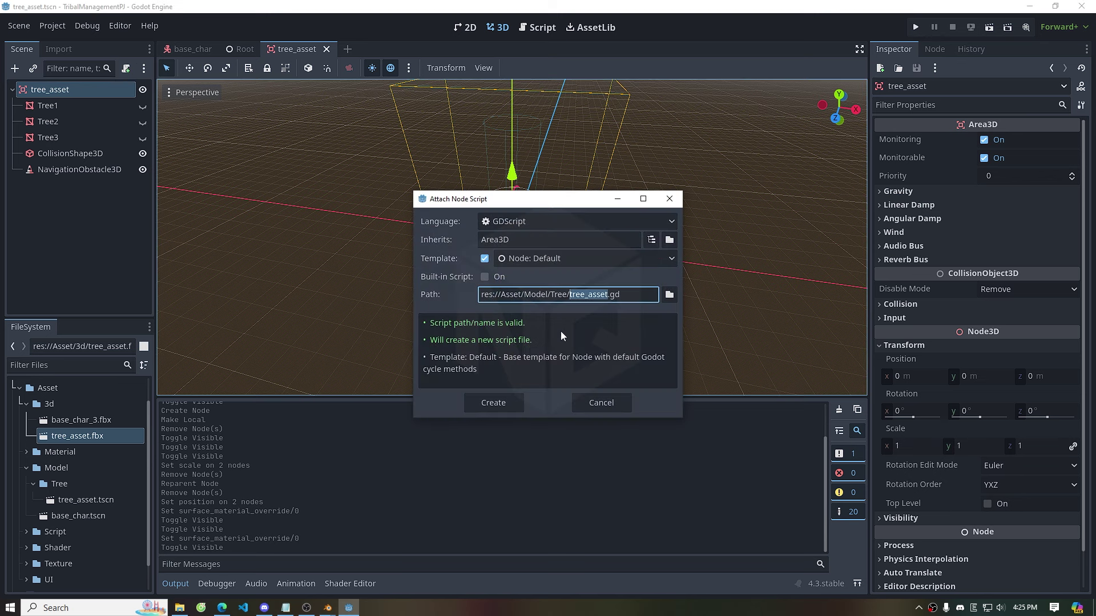
Step: Create a new Resource folder inside res://Asset/Script for the script
{"action": "left_click", "coordinate": [669, 297]}
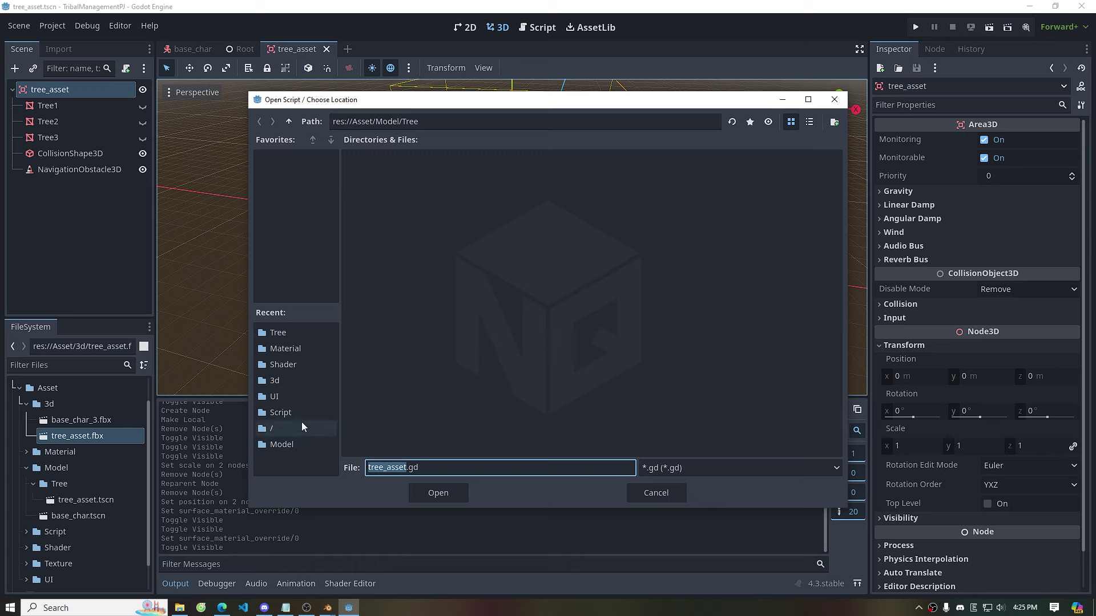
{"action": "left_click", "coordinate": [280, 412]}
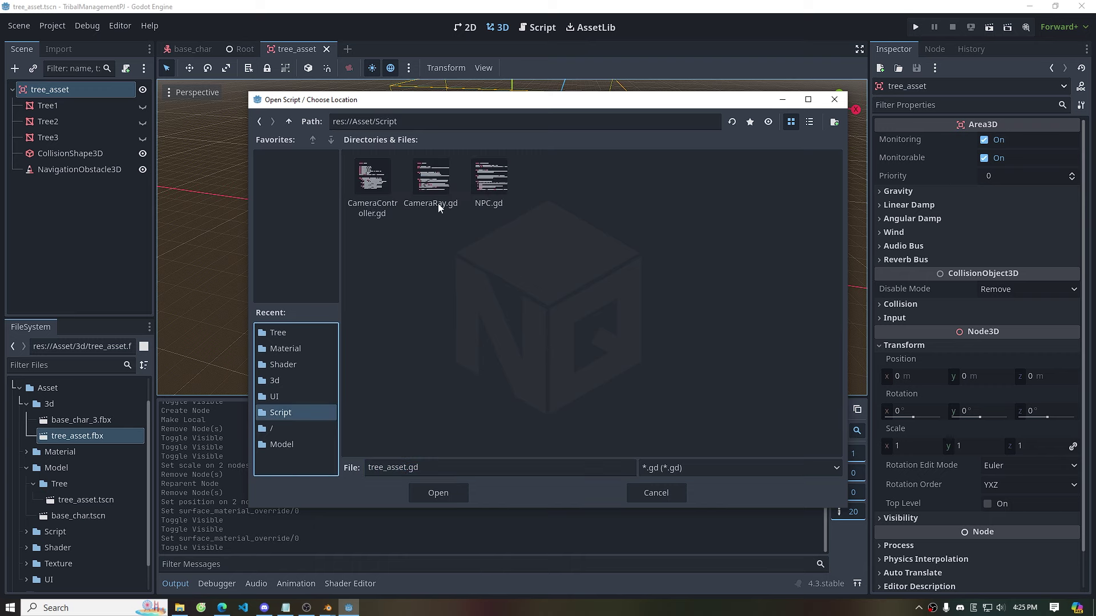
{"action": "left_click", "coordinate": [834, 122]}
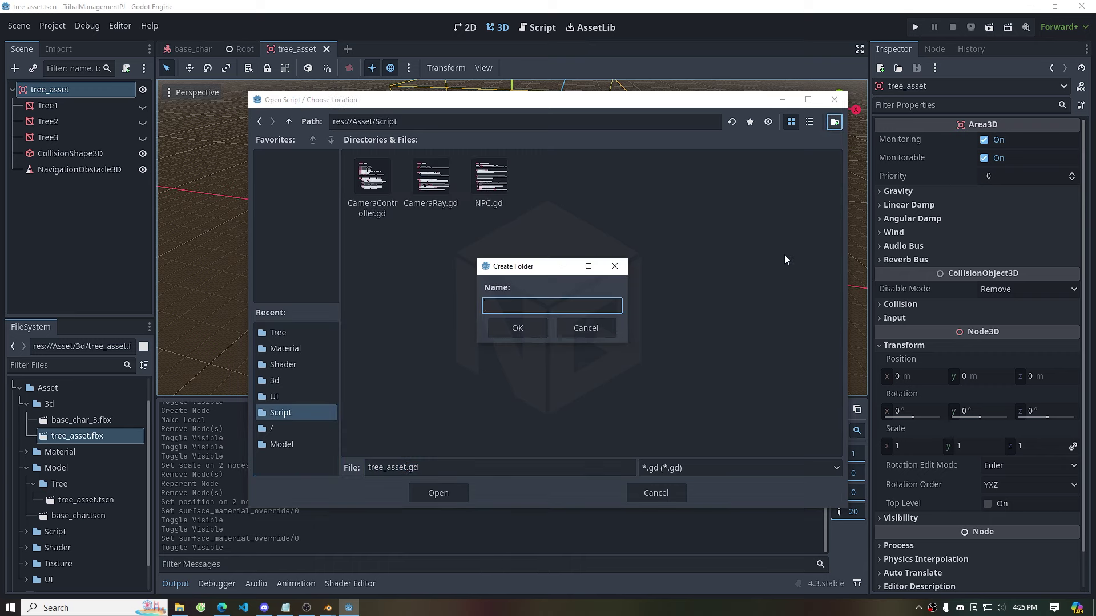
{"action": "type", "text": "Res"}
{"action": "type", "text": "ource"}
{"action": "left_click", "coordinate": [523, 327]}
Step: Name the script file TreeBase.gd and accept the Resource folder location
{"action": "left_click", "coordinate": [398, 468]}
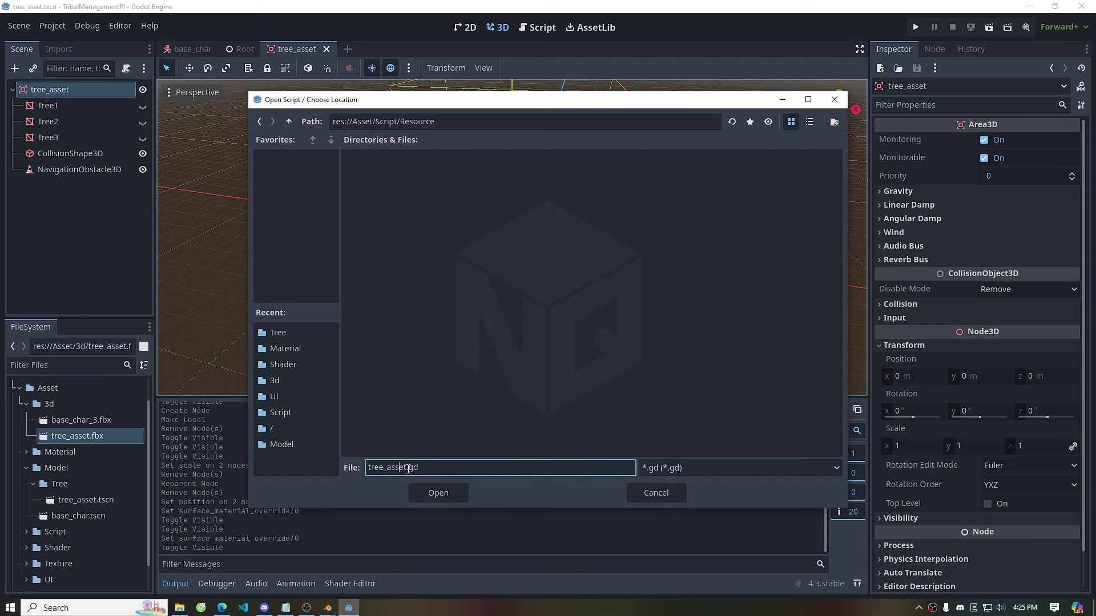
{"action": "left_click_drag", "start_coordinate": [409, 468], "coordinate": [370, 471]}
{"action": "type", "text": "TreeBase"}
{"action": "left_click", "coordinate": [464, 493]}
Step: Create and attach TreeBase.gd, then delete its template code below the extends line
{"action": "left_click", "coordinate": [469, 405]}
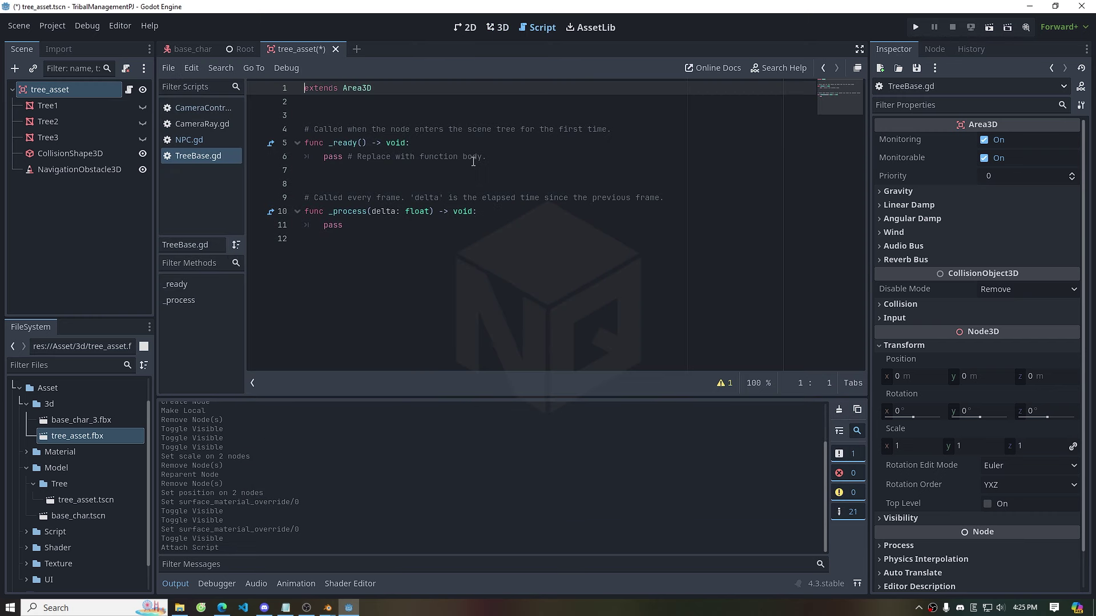
{"action": "left_click_drag", "start_coordinate": [399, 245], "coordinate": [302, 129]}
{"action": "key", "text": "Delete"}
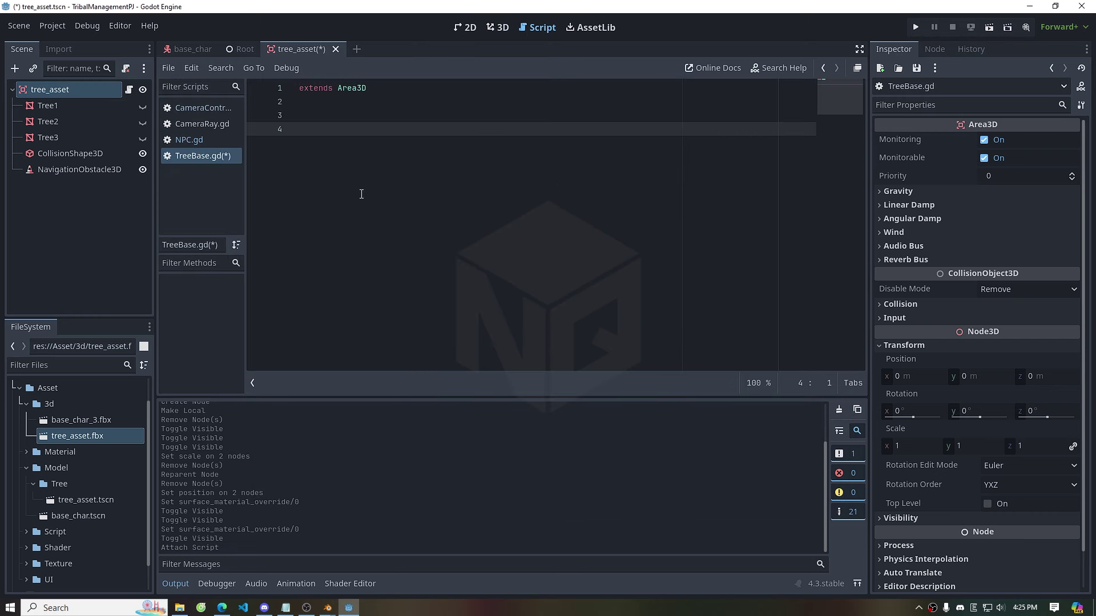
{"action": "type", "text": "@export_e"}
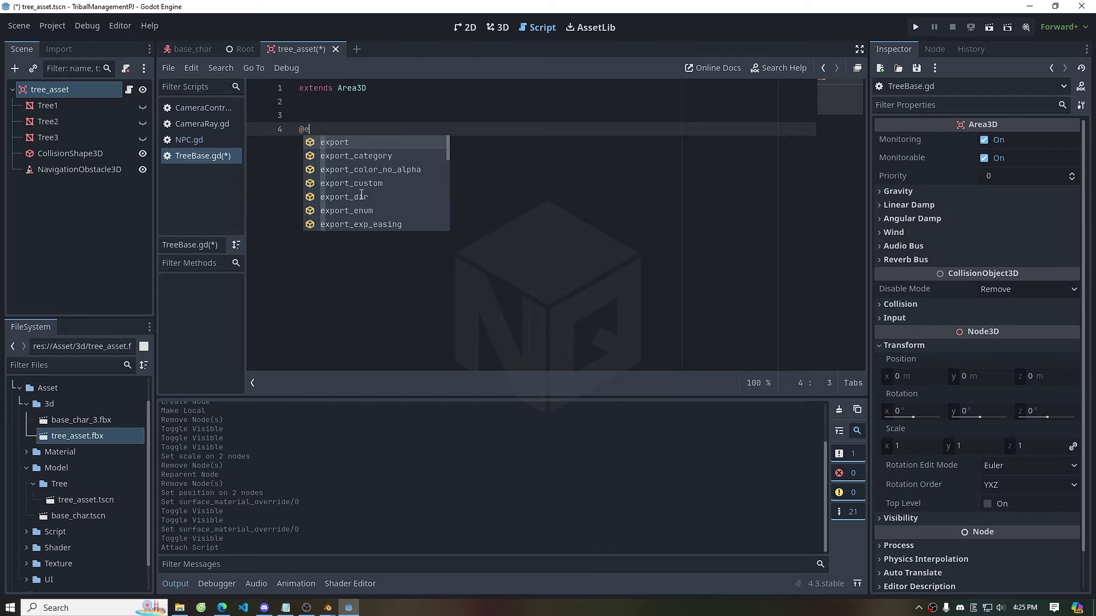
{"action": "key", "text": "Return"}
{"action": "type", "text": "_e"}
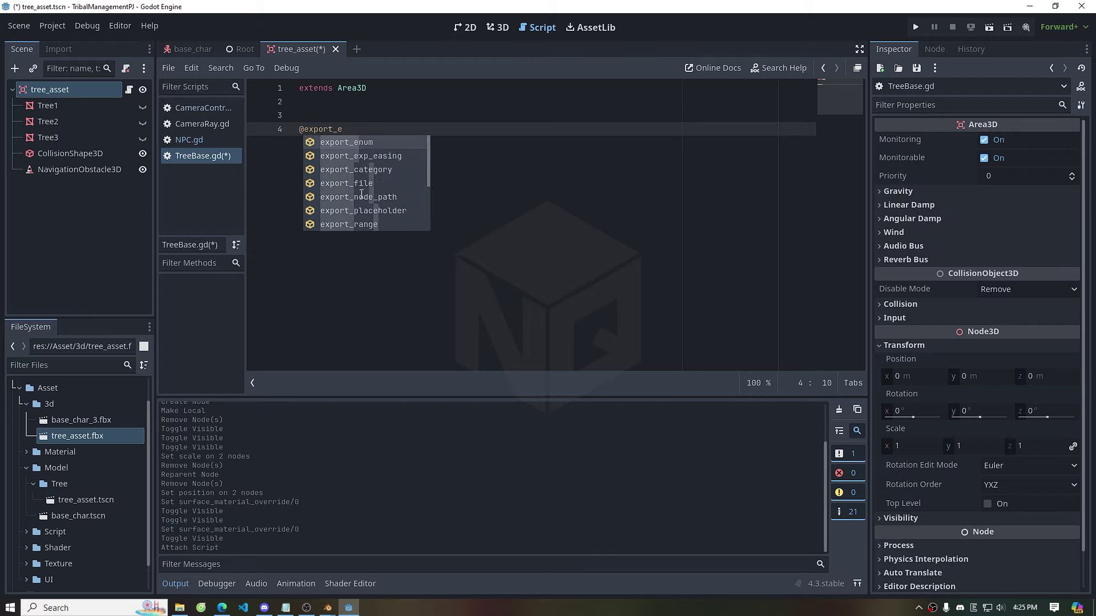
{"action": "key", "text": "Return"}
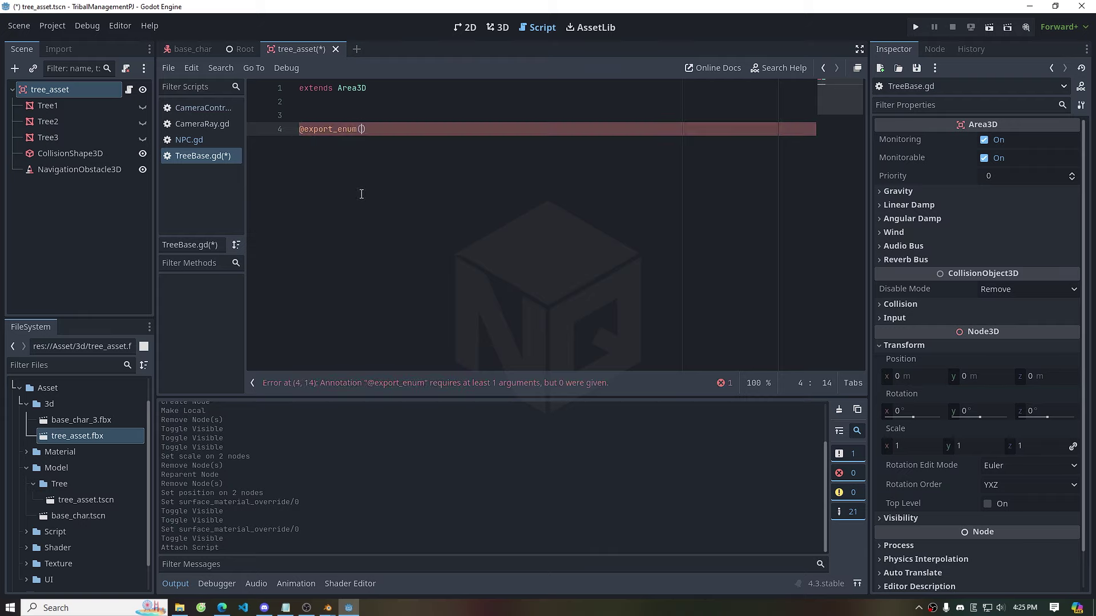
{"action": "type", "text": "\""}
{"action": "type", "text": "i"}
{"action": "type", "text": "\", \""}
{"action": "type", "text": "2"}
{"action": "type", "text": ", "}
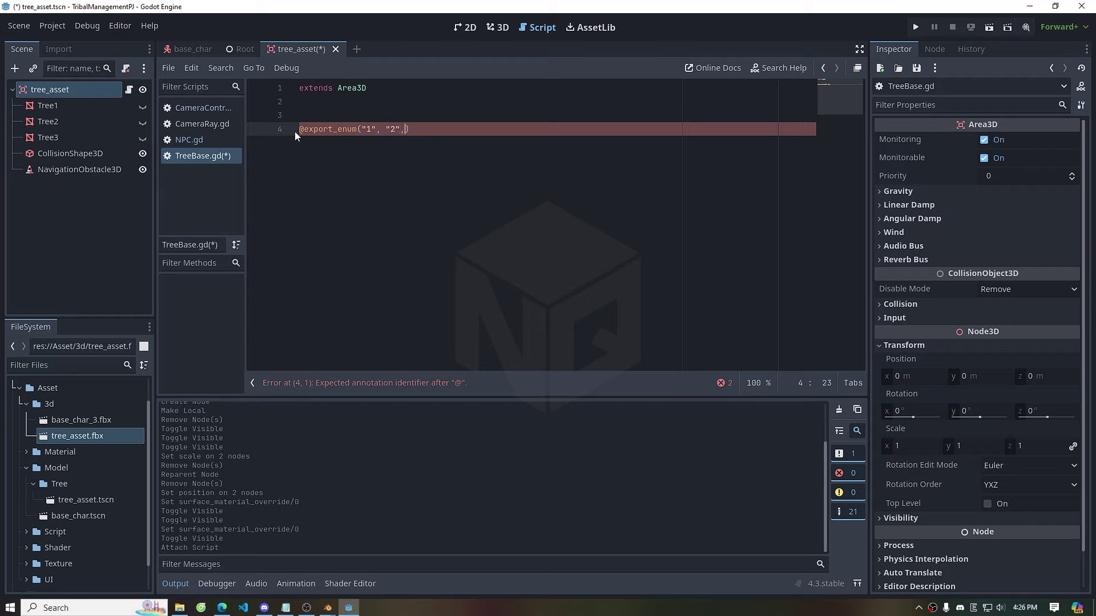
{"action": "type", "text": "\"3\") var"}
{"action": "type", "text": "model"}
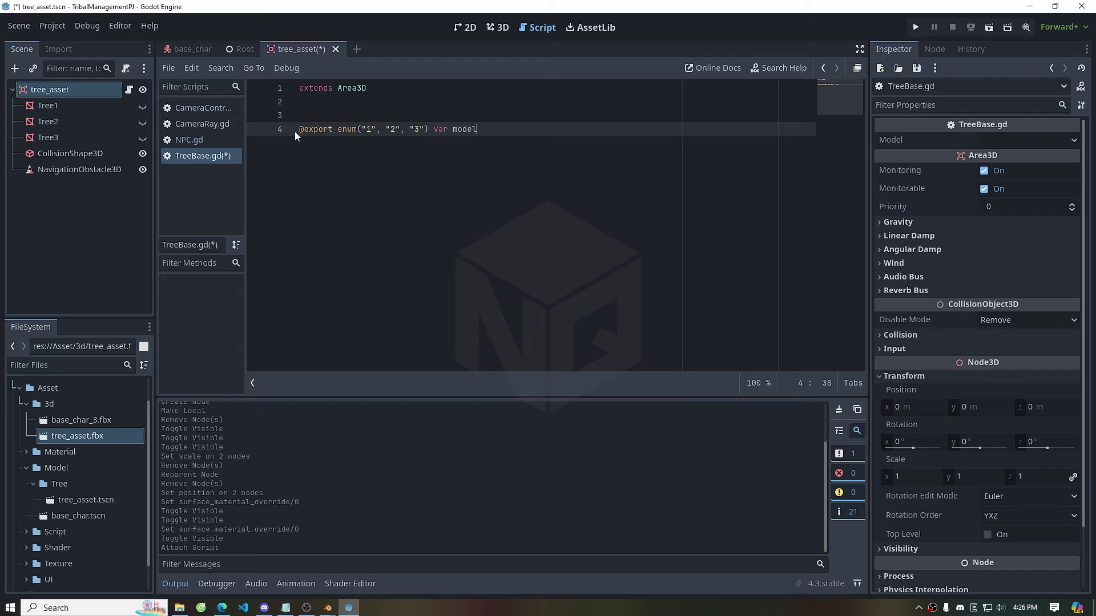
{"action": "key", "text": "ctrl+s"}
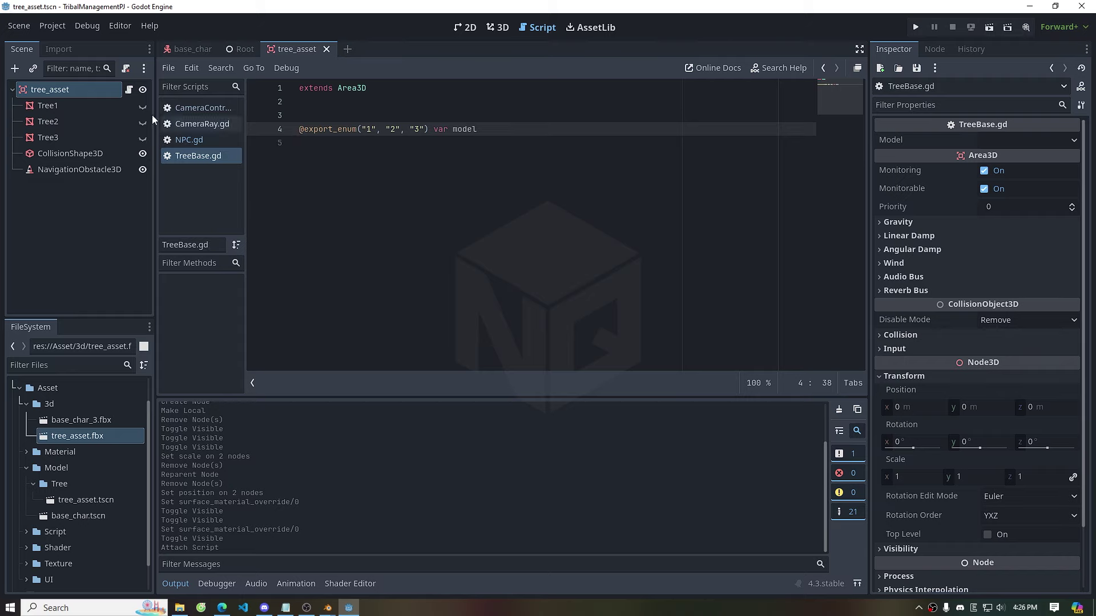
{"action": "left_click", "coordinate": [98, 91]}
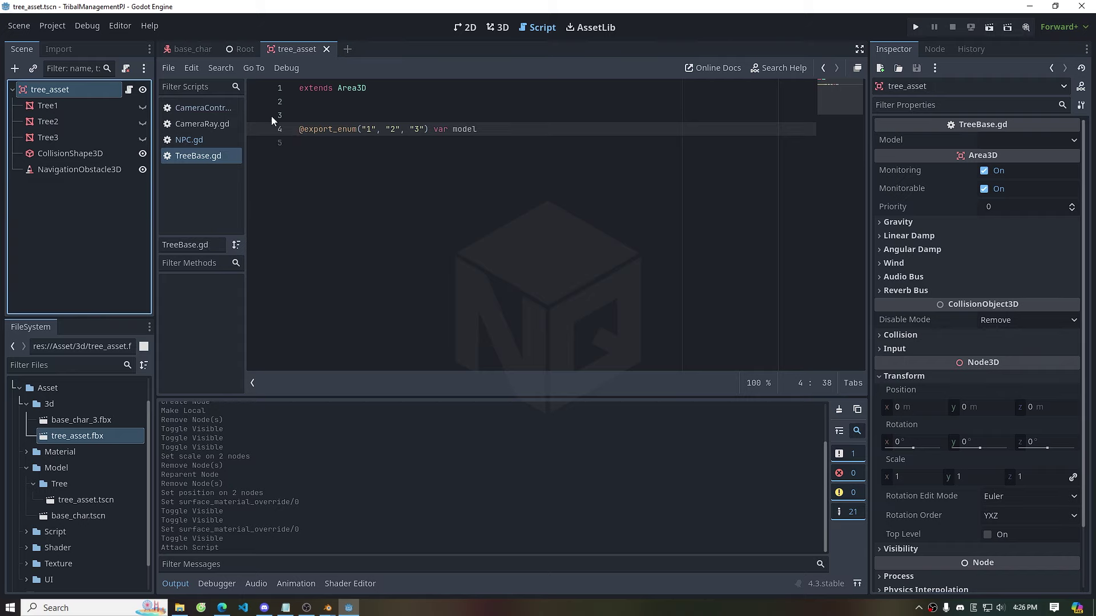
Step: Set tree_asset's Model to 1, then 2, finally leaving it at 3
{"action": "left_click", "coordinate": [1003, 143]}
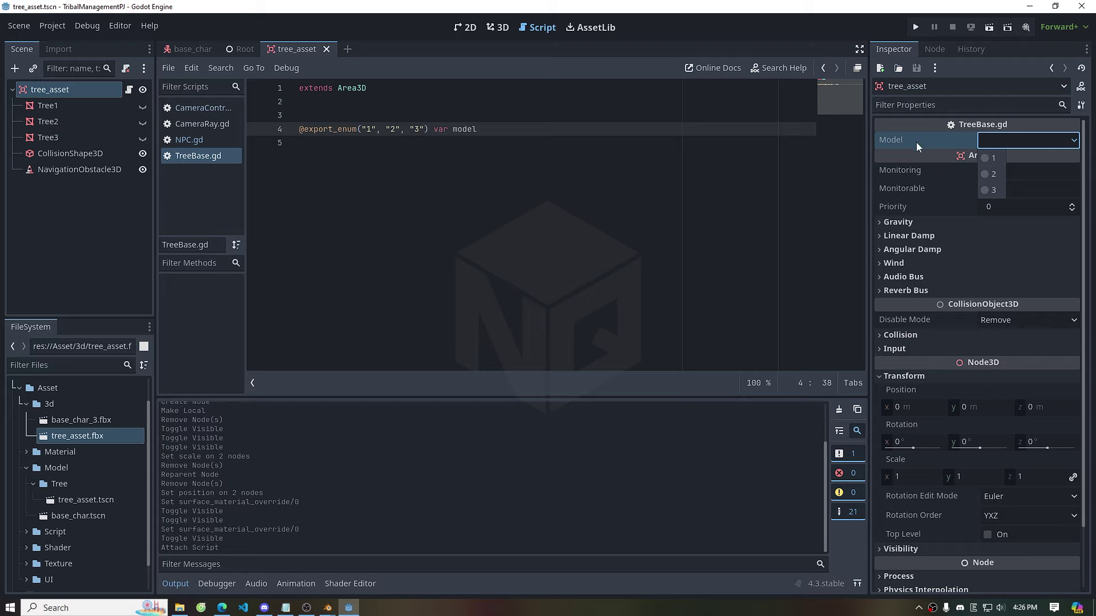
{"action": "left_click", "coordinate": [993, 158]}
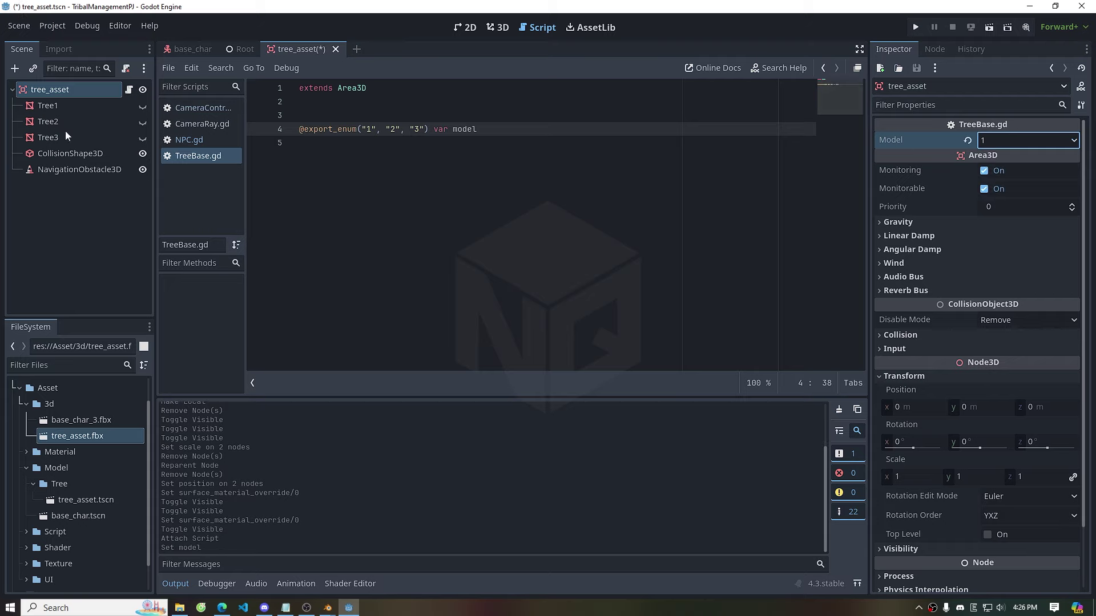
{"action": "left_click", "coordinate": [996, 141]}
{"action": "left_click", "coordinate": [990, 174]}
{"action": "left_click", "coordinate": [996, 142]}
{"action": "left_click", "coordinate": [992, 192]}
{"action": "left_click", "coordinate": [479, 183]}
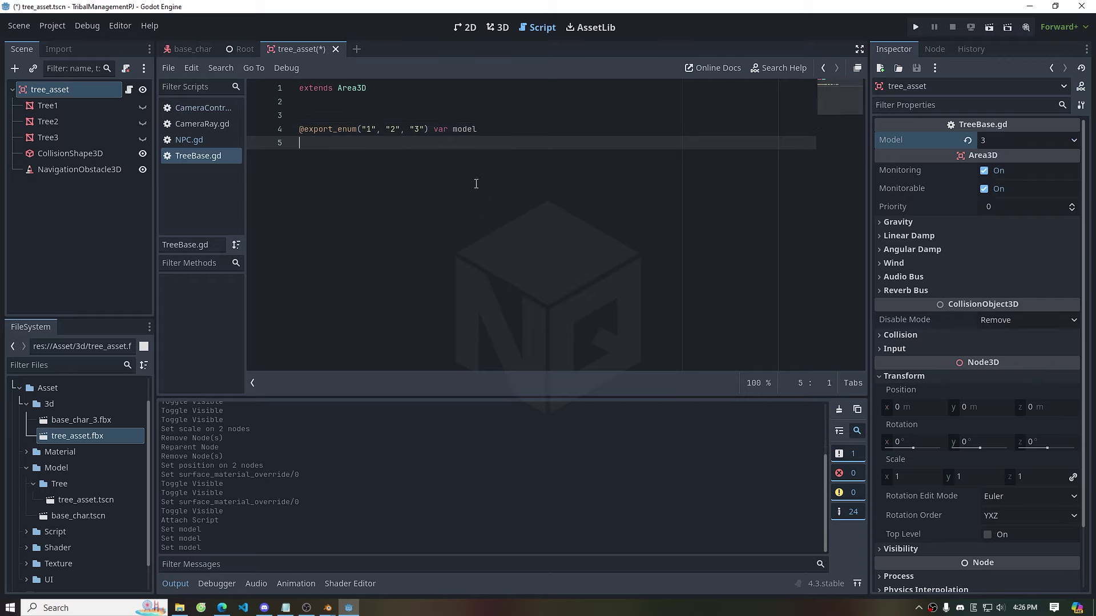
Step: Add a _ready function below the export line
{"action": "key", "text": "Return"}
{"action": "key", "text": "Return"}
{"action": "type", "text": "func "}
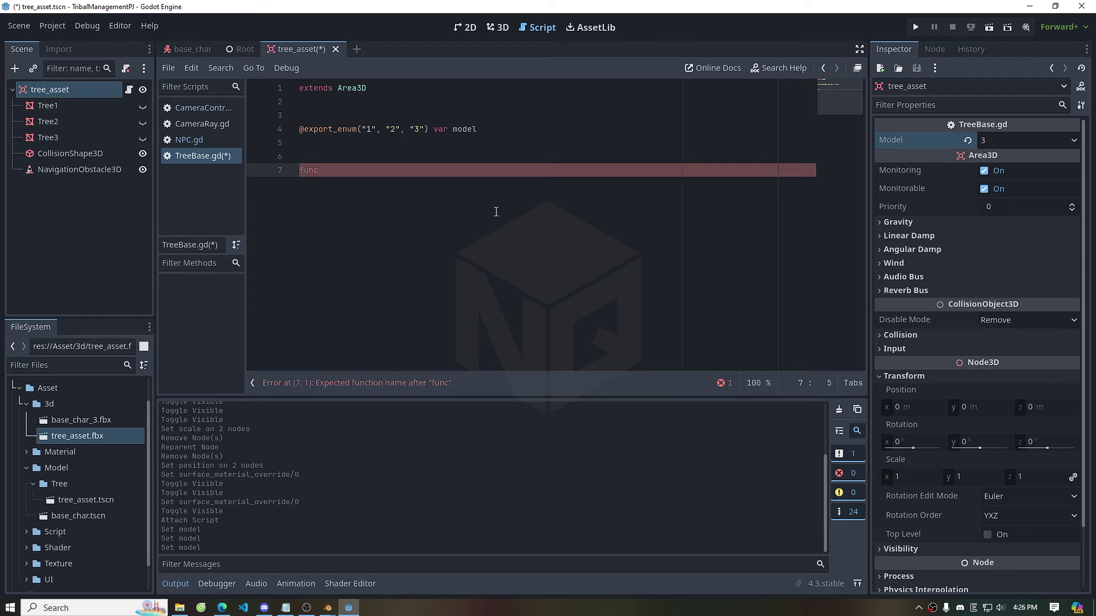
{"action": "type", "text": "_re"}
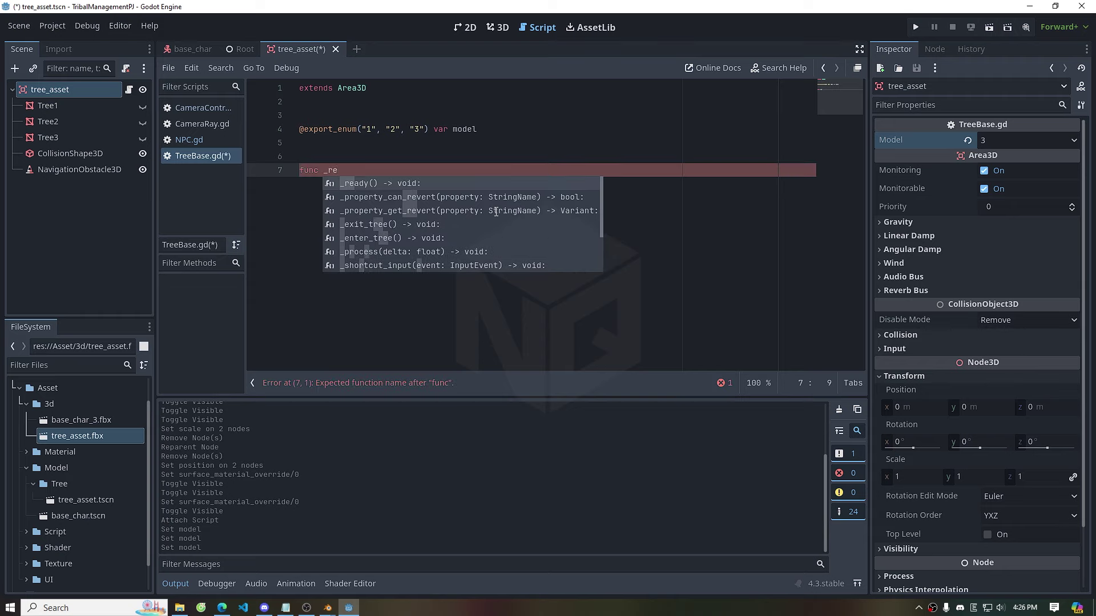
{"action": "left_click", "coordinate": [392, 183]}
{"action": "key", "text": "Return"}
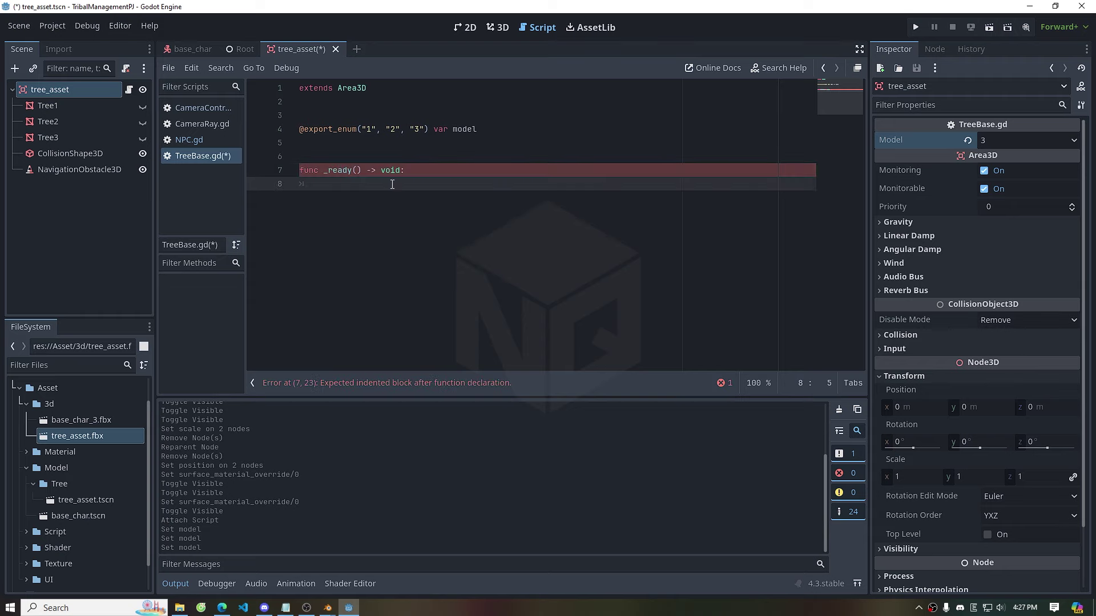
Step: Make _ready call `self.get_child(model).show()` and save
{"action": "type", "text": "sel"}
{"action": "key", "text": "Return"}
{"action": "type", "text": "get_c"}
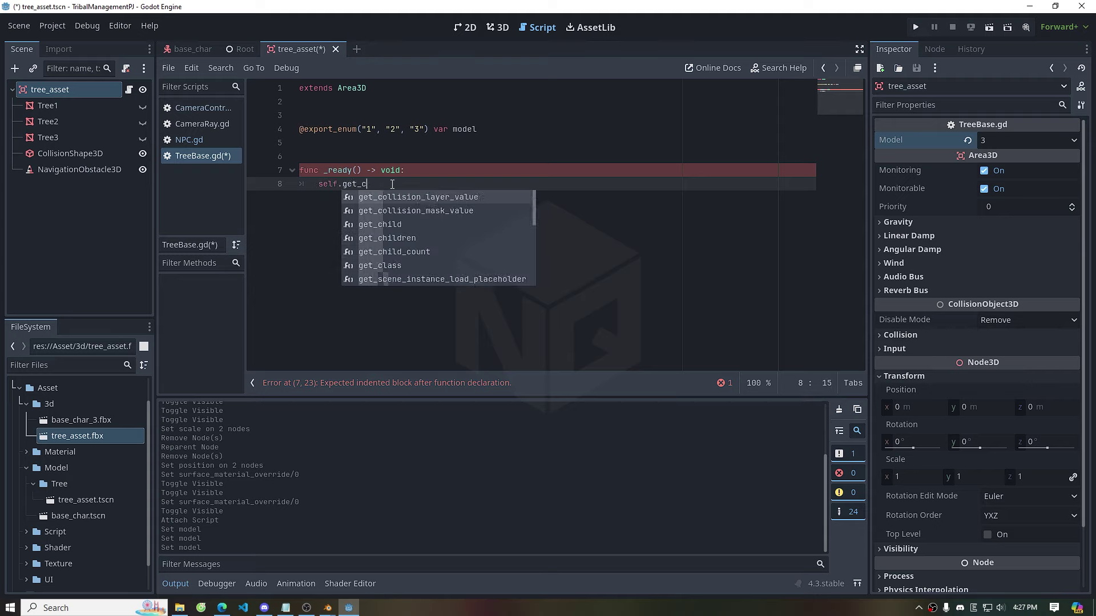
{"action": "type", "text": "hi"}
{"action": "key", "text": "Return"}
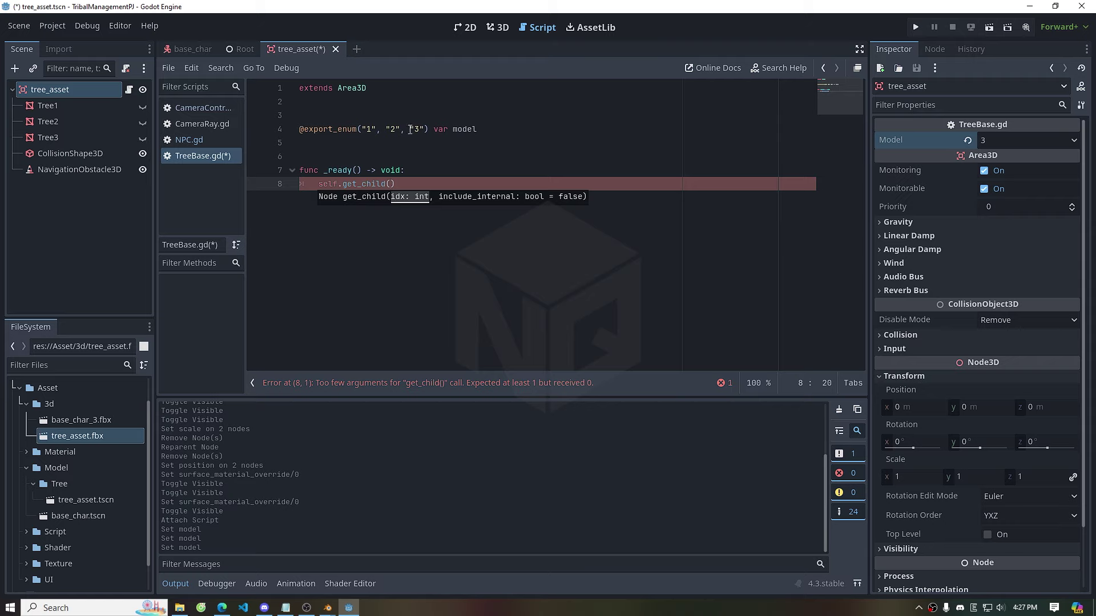
{"action": "key", "text": "Escape"}
{"action": "type", "text": "model)."}
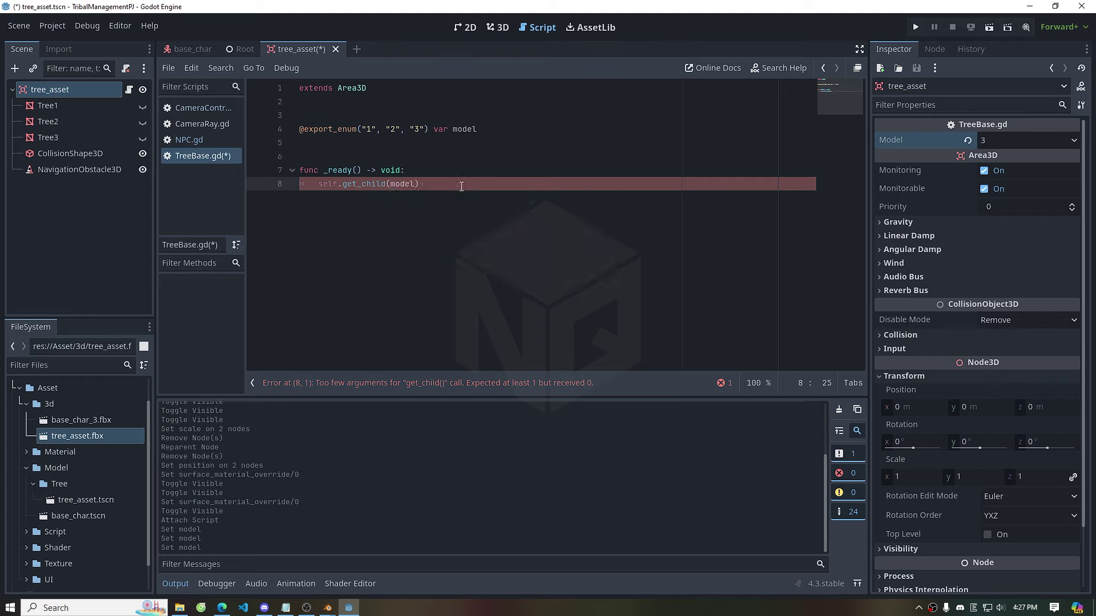
{"action": "type", "text": "show()"}
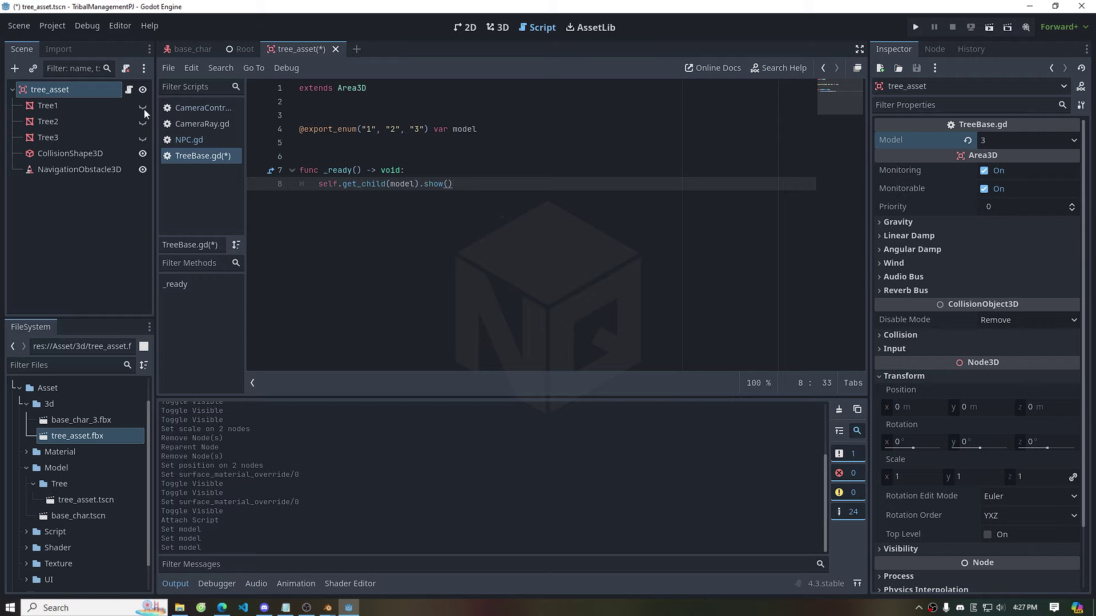
{"action": "key", "text": "ctrl+s"}
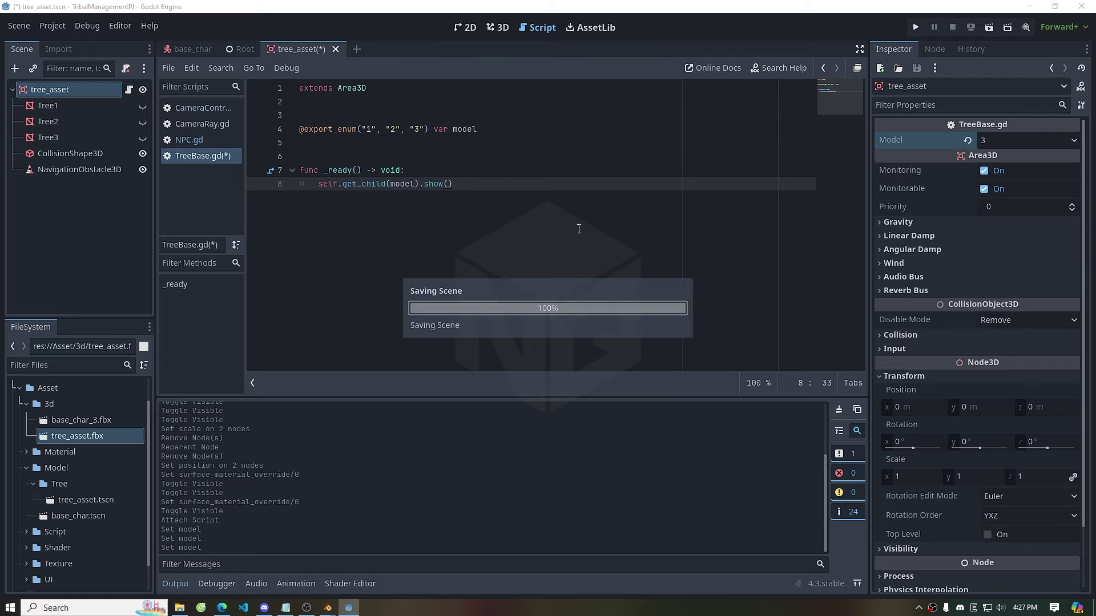
Step: Open the Root scene in the 3D view and look over the placed trees
{"action": "left_click", "coordinate": [495, 26]}
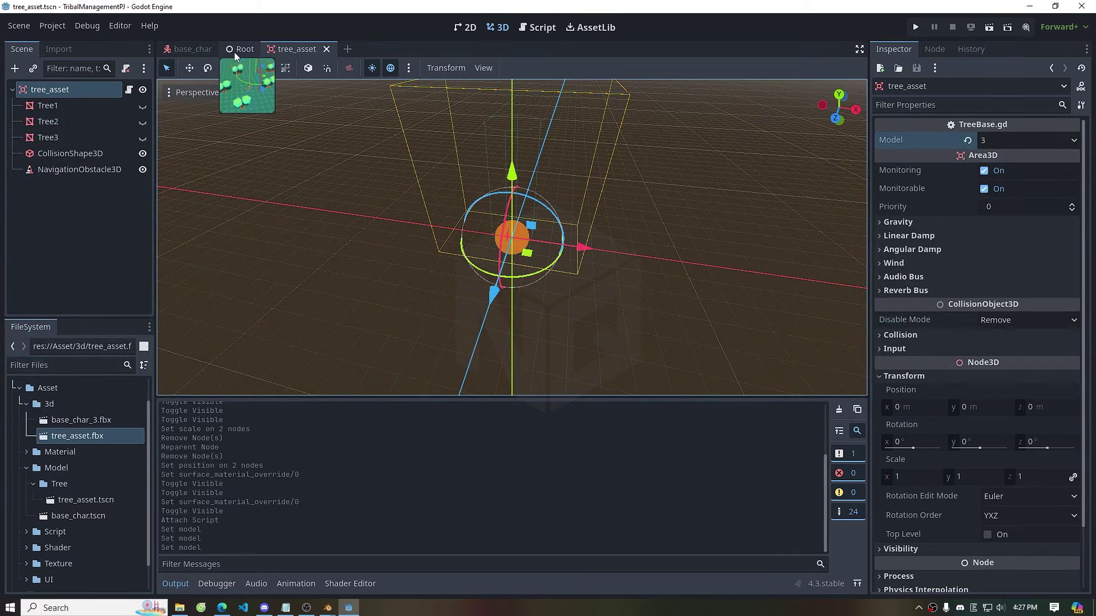
{"action": "left_click", "coordinate": [234, 51]}
{"action": "scroll", "coordinate": [295, 148], "scroll_direction": "down", "scroll_amount": 3}
{"action": "scroll", "coordinate": [301, 143], "scroll_direction": "down", "scroll_amount": 3}
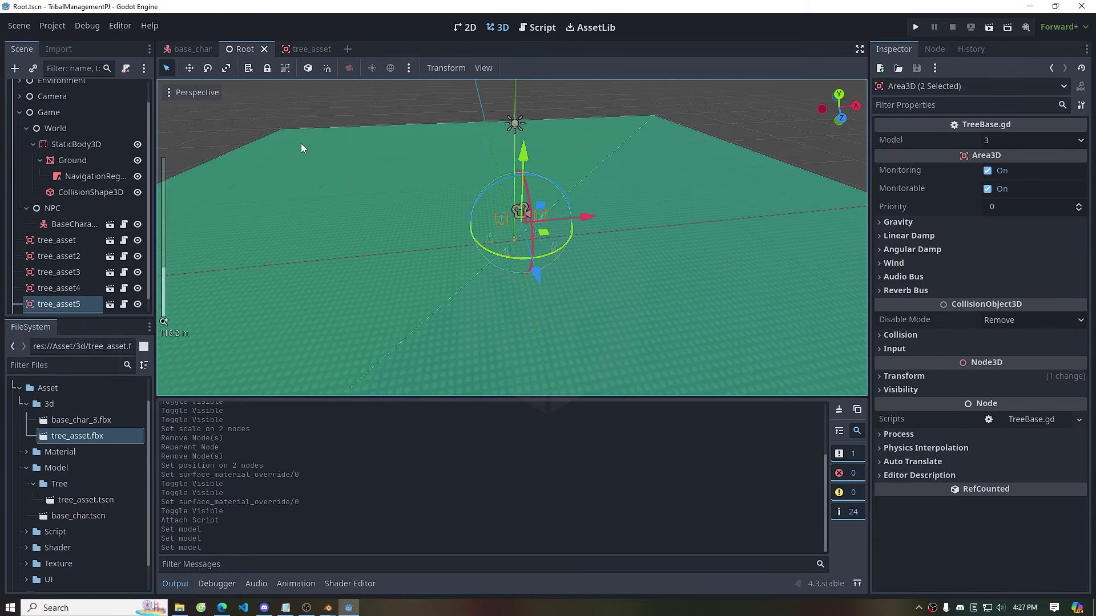
{"action": "scroll", "coordinate": [300, 143], "scroll_direction": "down", "scroll_amount": 2}
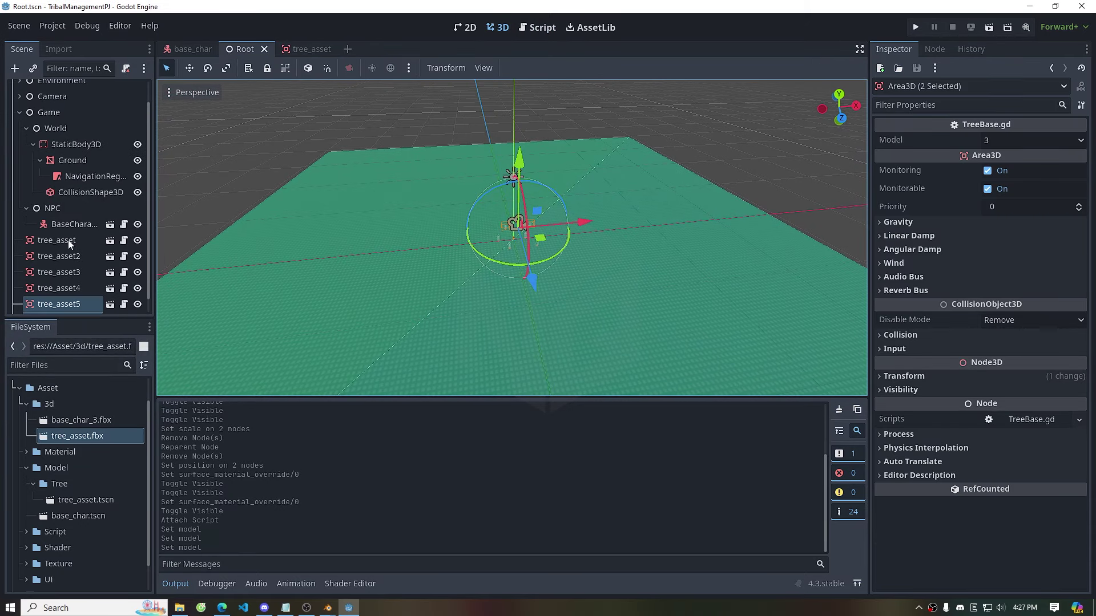
{"action": "scroll", "coordinate": [527, 240], "scroll_direction": "up", "scroll_amount": 5}
{"action": "scroll", "coordinate": [548, 251], "scroll_direction": "up", "scroll_amount": 5}
{"action": "scroll", "coordinate": [584, 268], "scroll_direction": "up", "scroll_amount": 5}
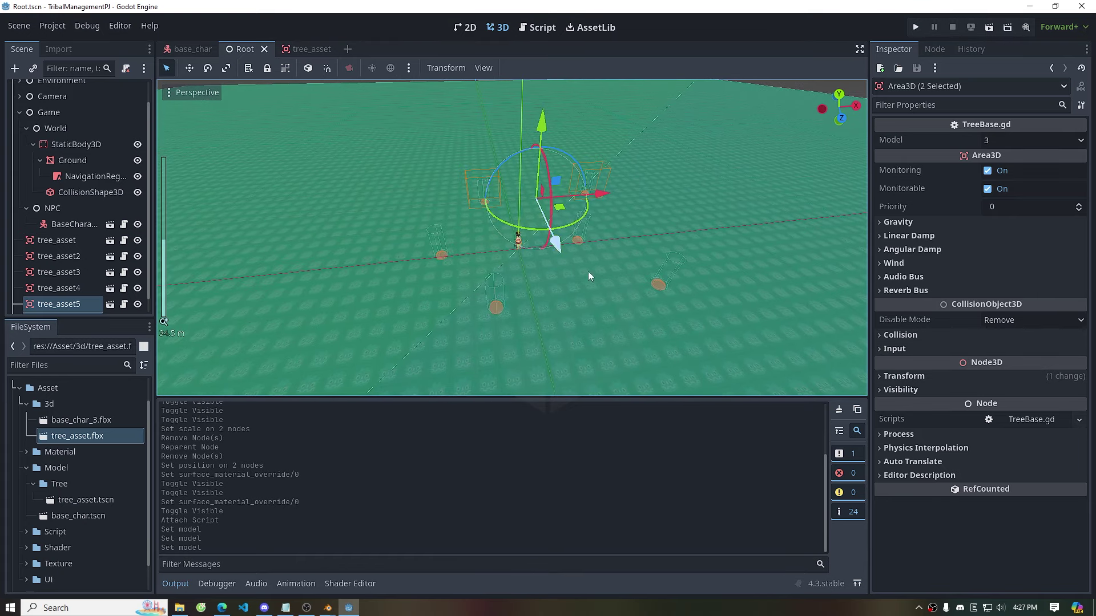
{"action": "middle_click_drag", "start_coordinate": [563, 289], "coordinate": [570, 289]}
{"action": "scroll", "coordinate": [74, 238], "scroll_direction": "down", "scroll_amount": 2}
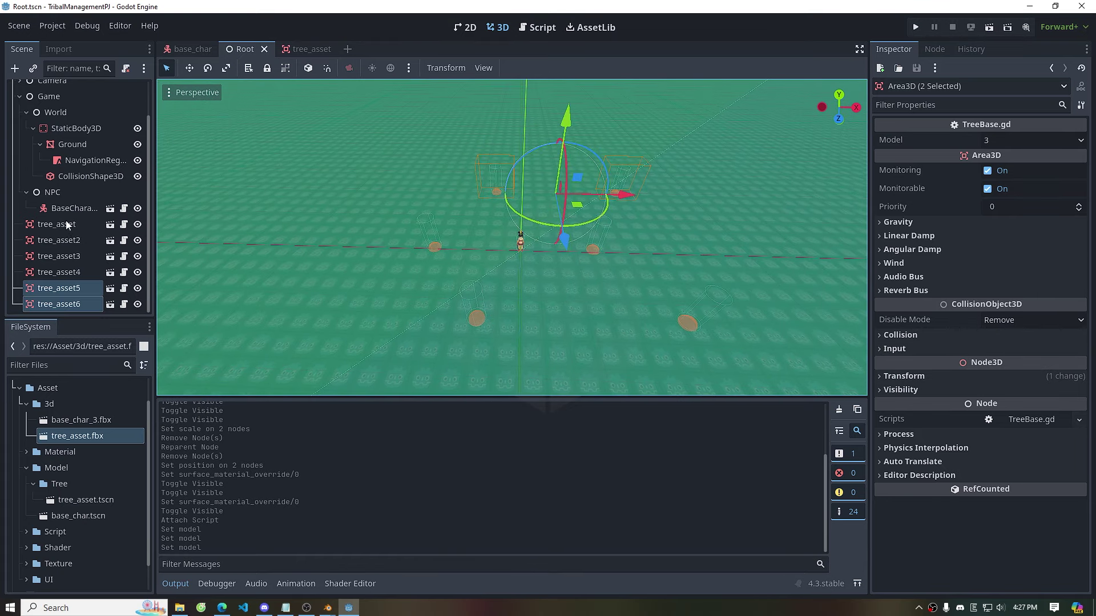
Step: Collapse World and NPC in the Scene dock and check the tree_asset nodes
{"action": "left_click", "coordinate": [26, 110]}
{"action": "left_click", "coordinate": [27, 171]}
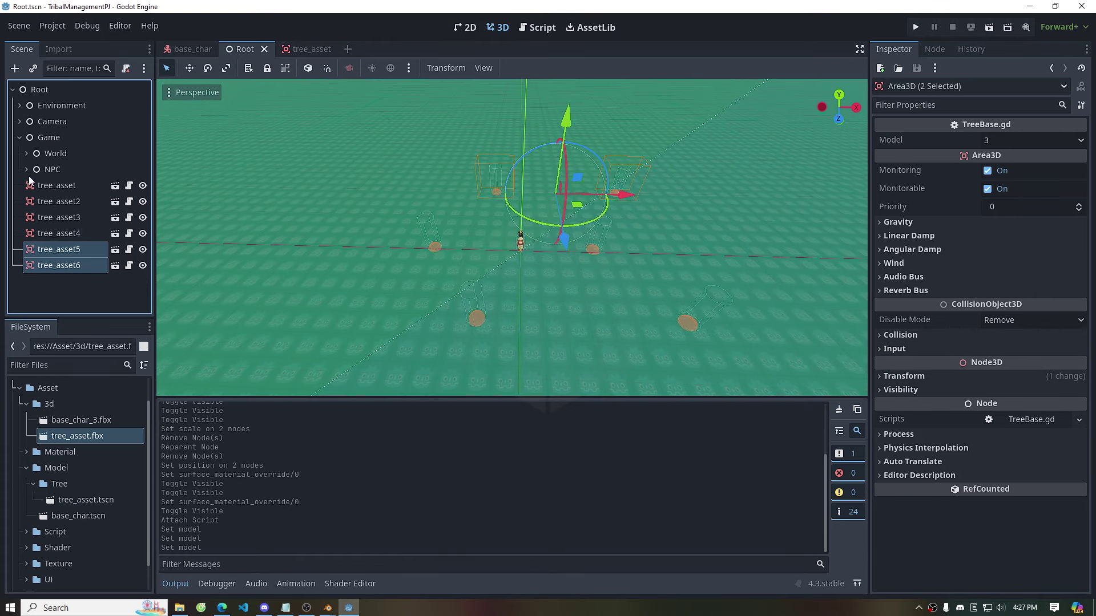
{"action": "left_click", "coordinate": [67, 200]}
{"action": "left_click", "coordinate": [72, 223]}
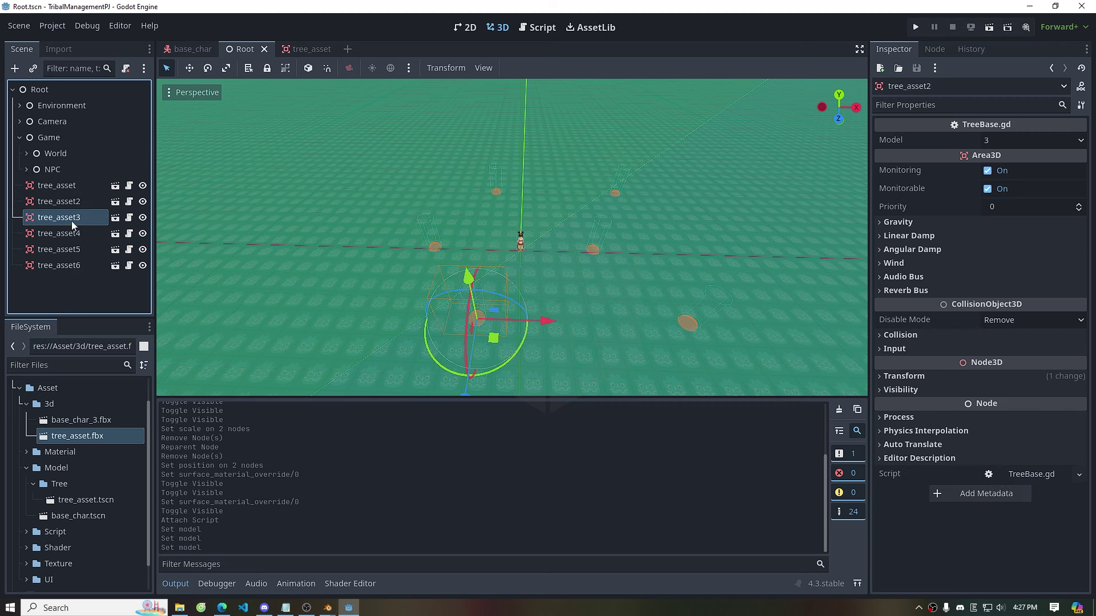
{"action": "left_click", "coordinate": [59, 186]}
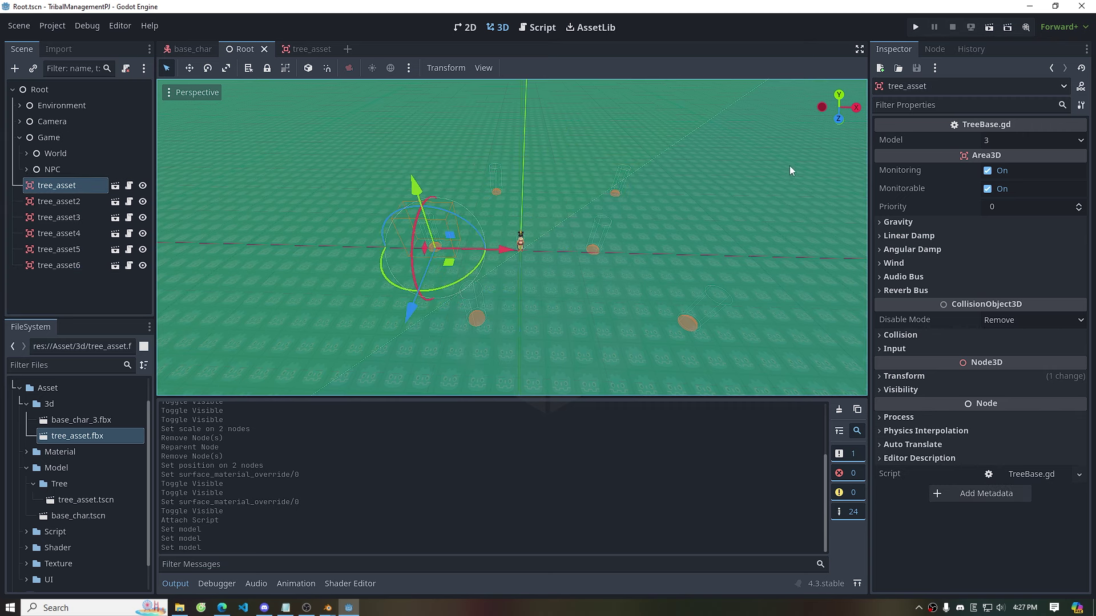
Step: Set tree_asset's Model to 1 and tree_asset2's Model to 2
{"action": "left_click", "coordinate": [996, 144]}
{"action": "left_click", "coordinate": [992, 168]}
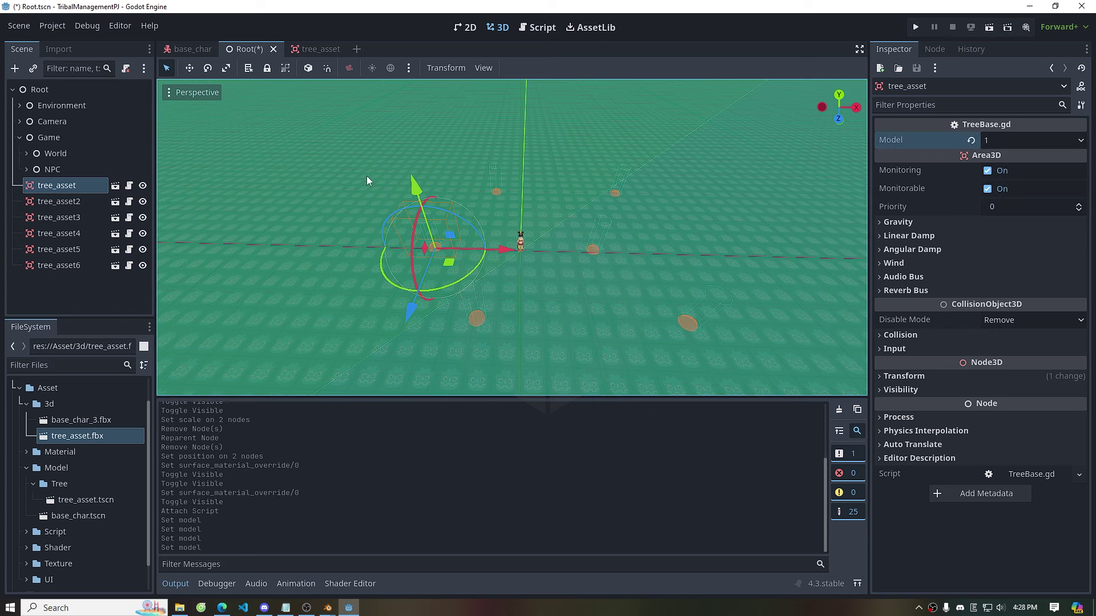
{"action": "left_click", "coordinate": [78, 200]}
{"action": "left_click", "coordinate": [1032, 140]}
{"action": "left_click", "coordinate": [1008, 163]}
Step: Set tree_asset4's Model to 1 and tree_asset5's to 2, then run the project
{"action": "left_click", "coordinate": [83, 218]}
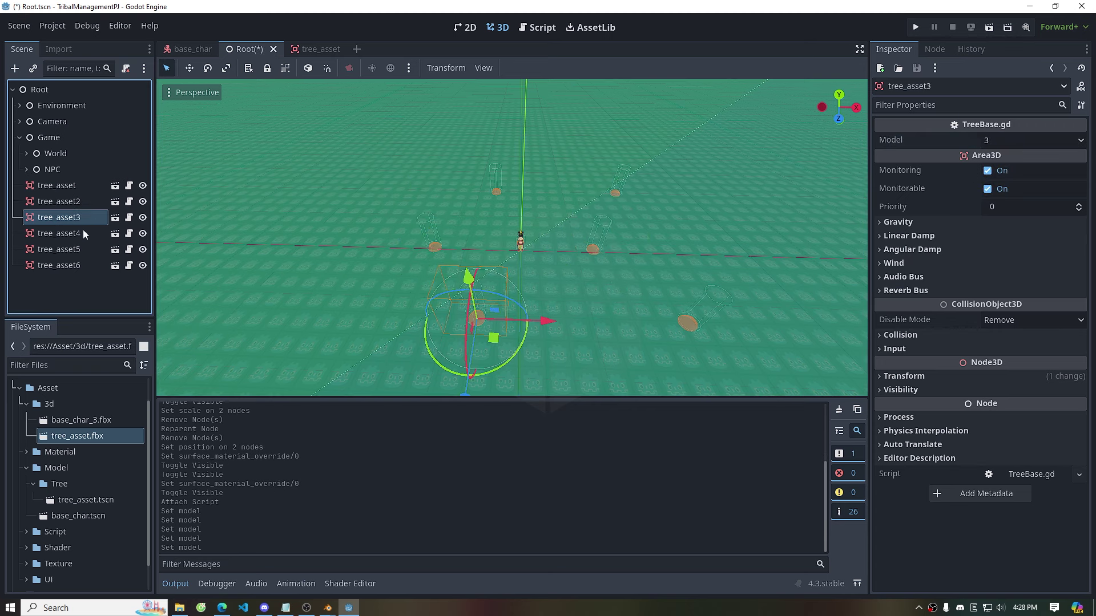
{"action": "left_click", "coordinate": [81, 231]}
{"action": "left_click", "coordinate": [1019, 138]}
{"action": "left_click", "coordinate": [996, 158]}
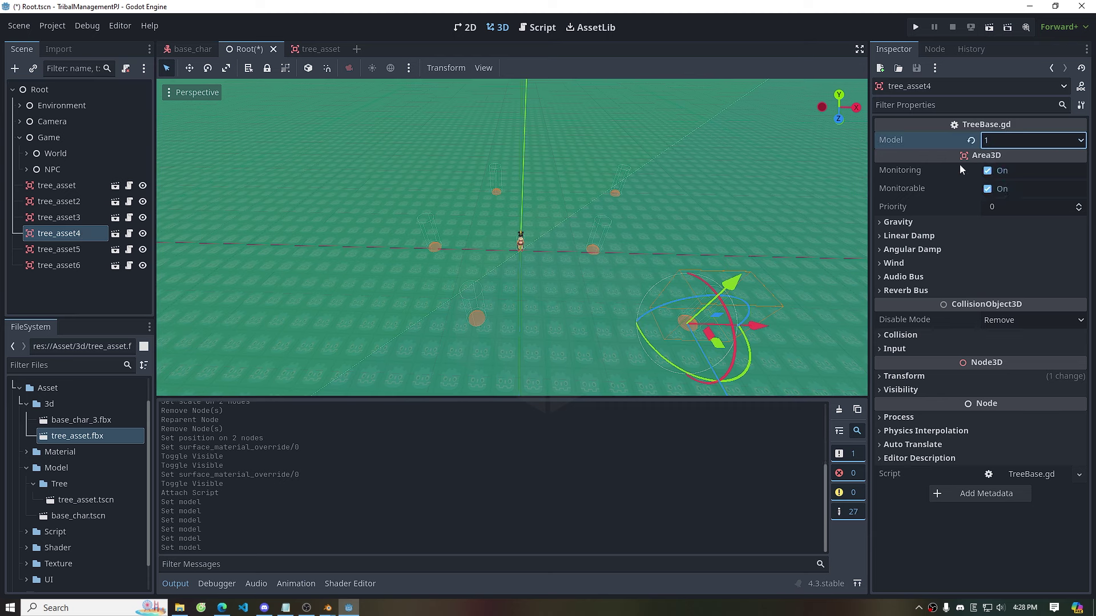
{"action": "left_click", "coordinate": [83, 251]}
{"action": "left_click", "coordinate": [1029, 145]}
{"action": "left_click", "coordinate": [999, 167]}
{"action": "left_click", "coordinate": [78, 265]}
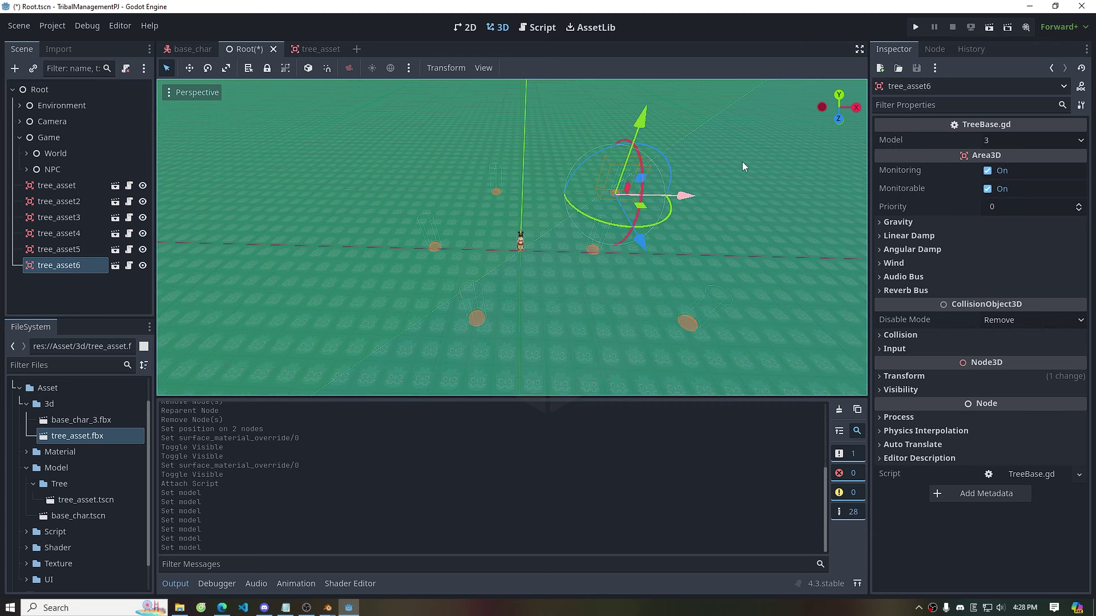
{"action": "left_click", "coordinate": [915, 26]}
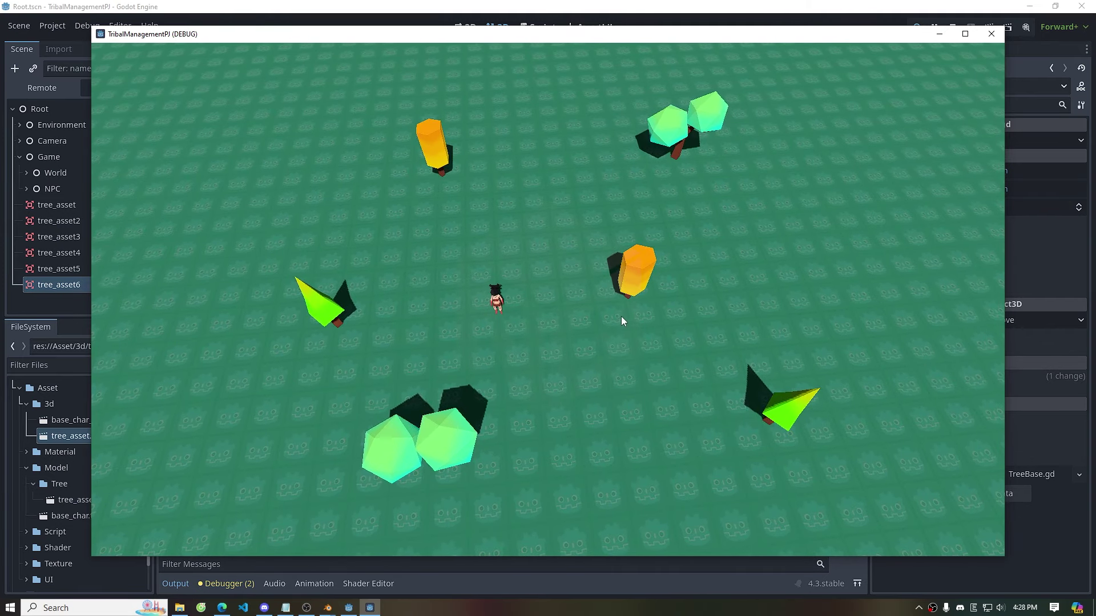
Step: Walk the character among the trees to check their variants, then close the game window
{"action": "left_click", "coordinate": [632, 396]}
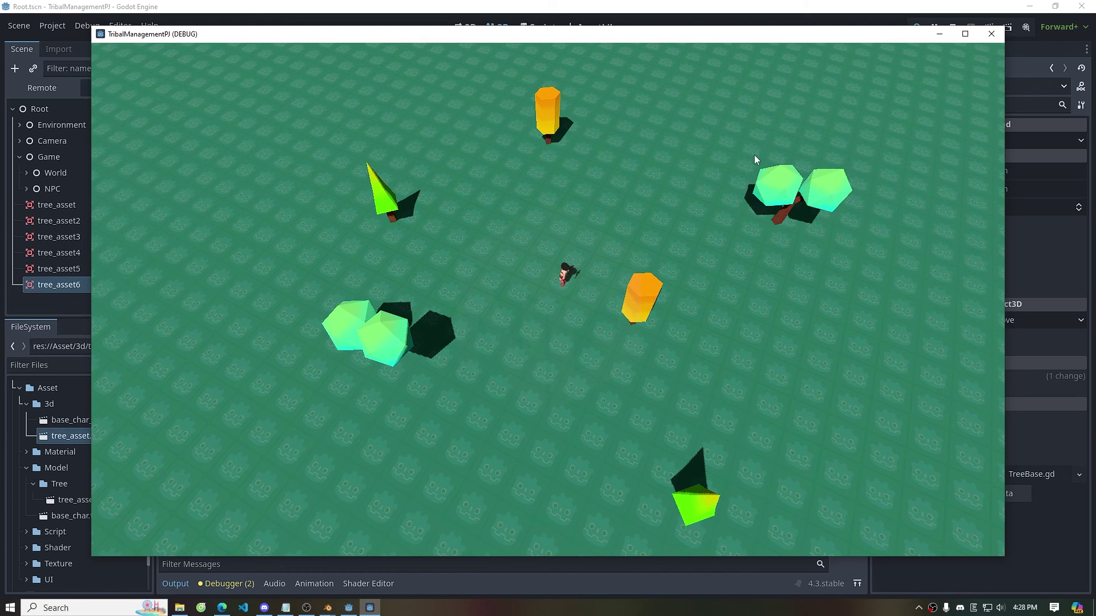
{"action": "left_click", "coordinate": [991, 34]}
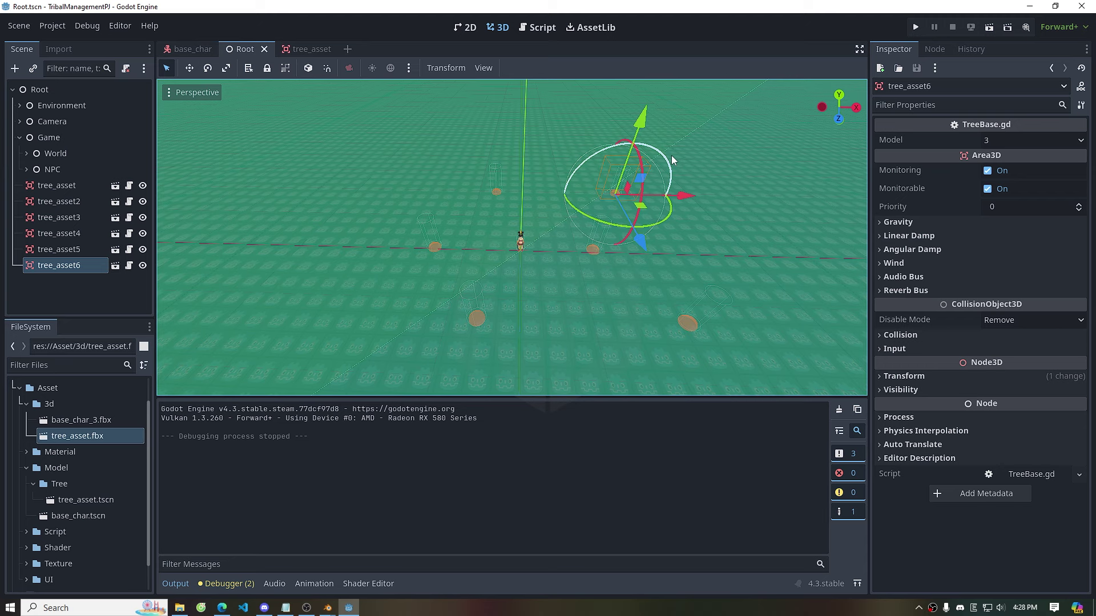
Step: Expand the Camera node and select Camera3D in the Scene dock
{"action": "left_click", "coordinate": [20, 121]}
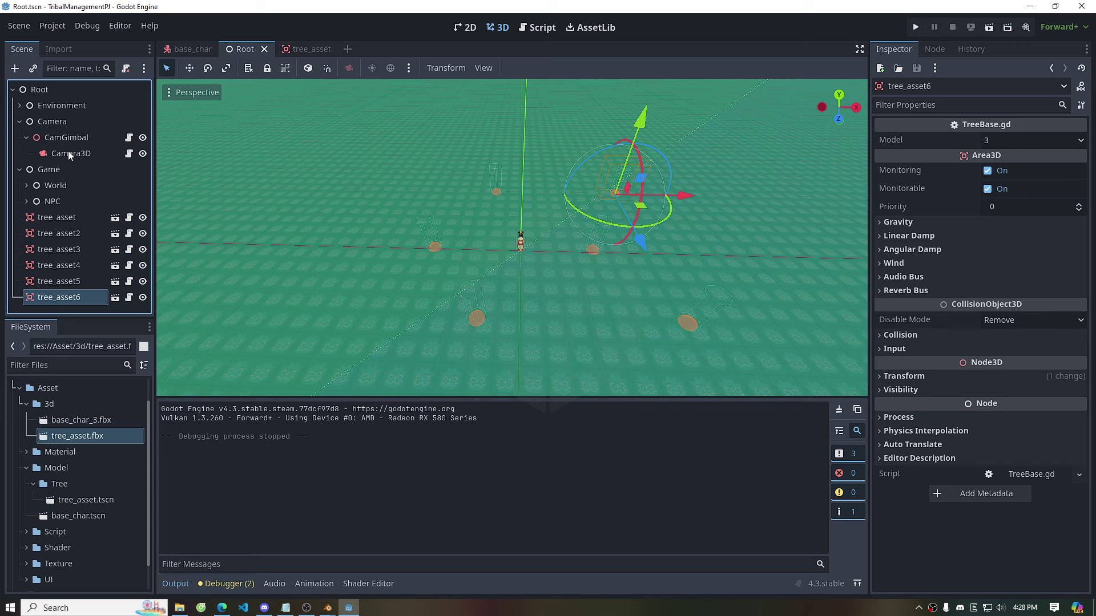
{"action": "left_click", "coordinate": [67, 153]}
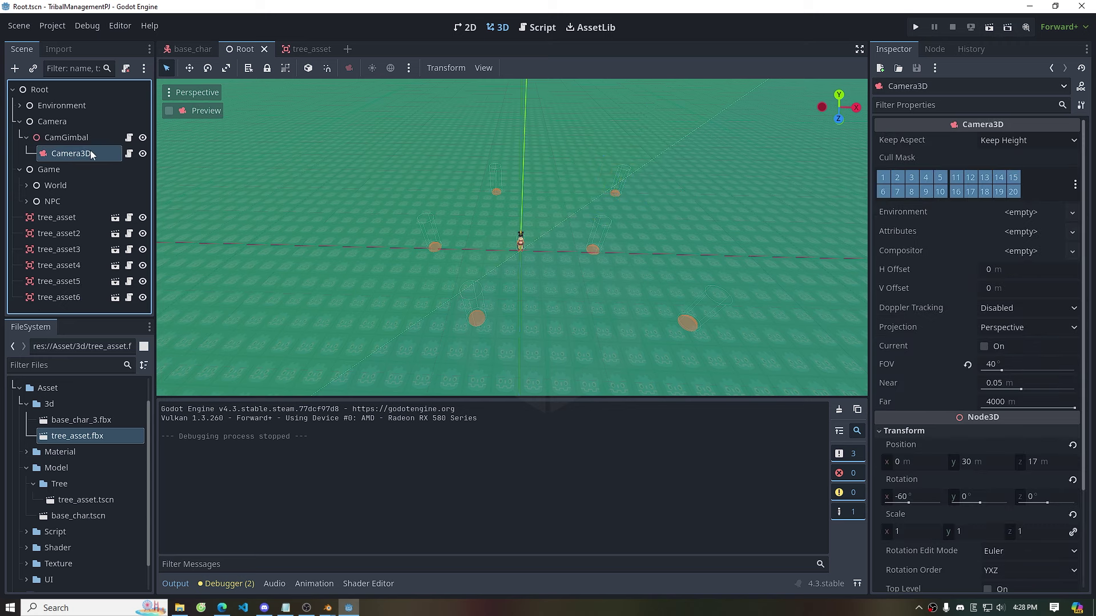
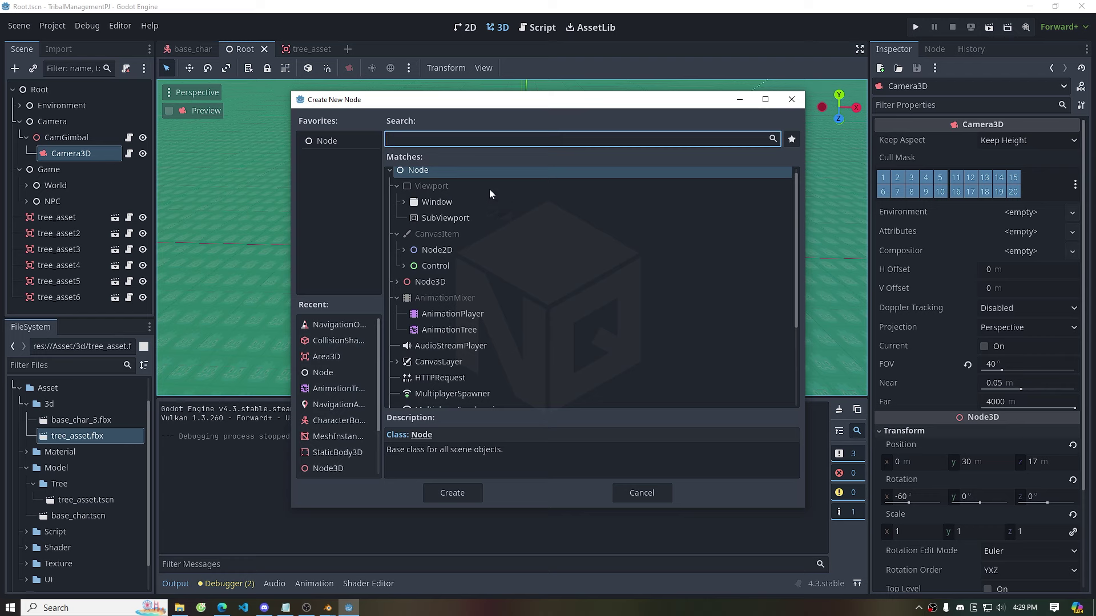
Step: Add a MeshInstance3D under Camera3D and give it a new QuadMesh
{"action": "type", "text": "mes"}
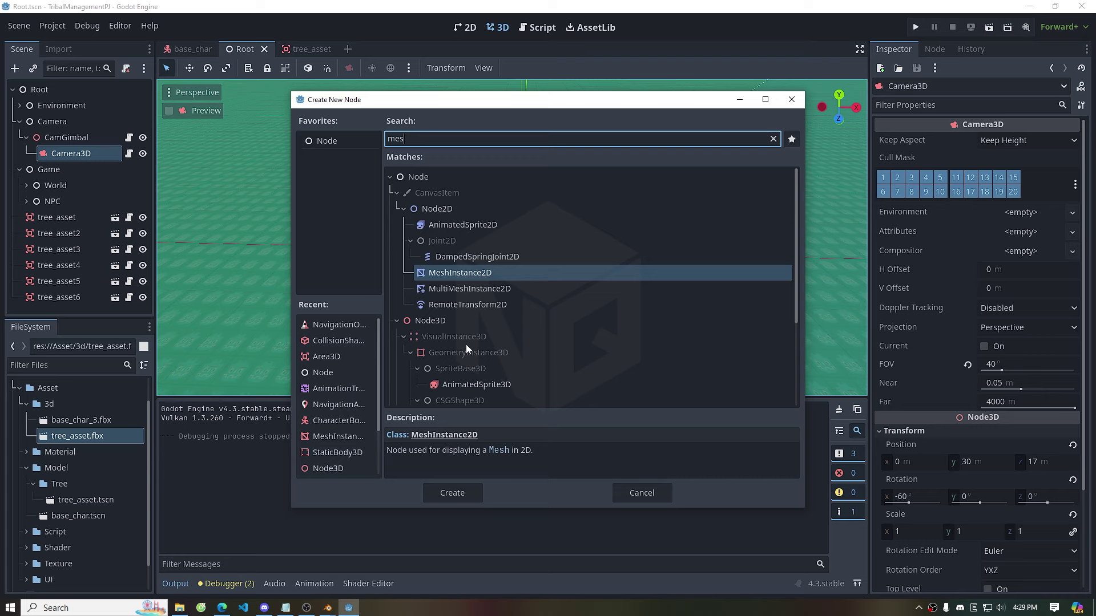
{"action": "type", "text": "h"}
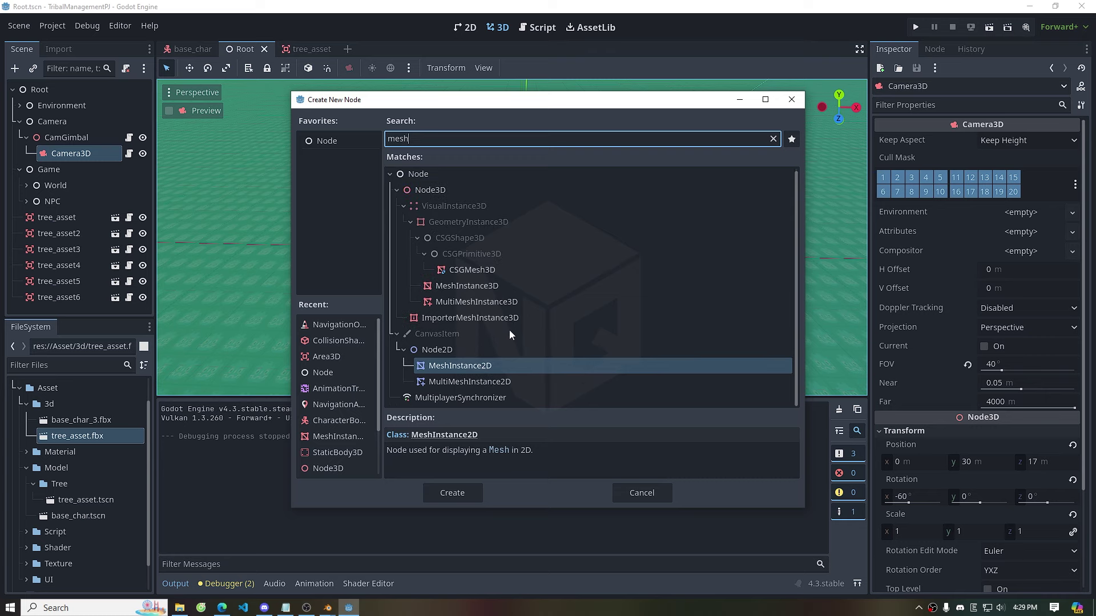
{"action": "left_click", "coordinate": [481, 285]}
{"action": "left_click", "coordinate": [467, 492]}
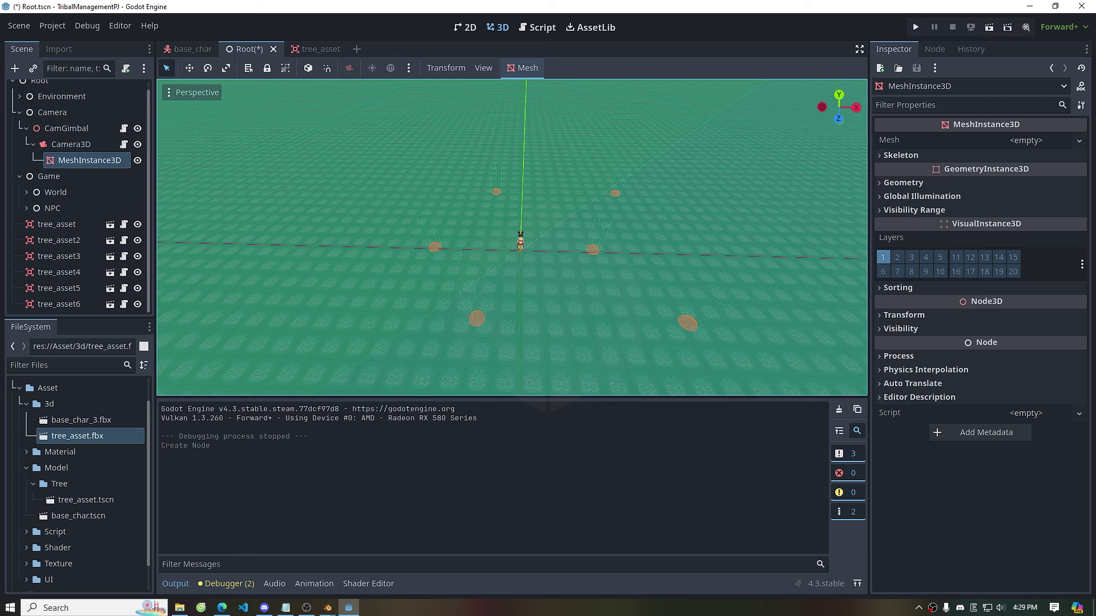
{"action": "left_click", "coordinate": [1036, 141]}
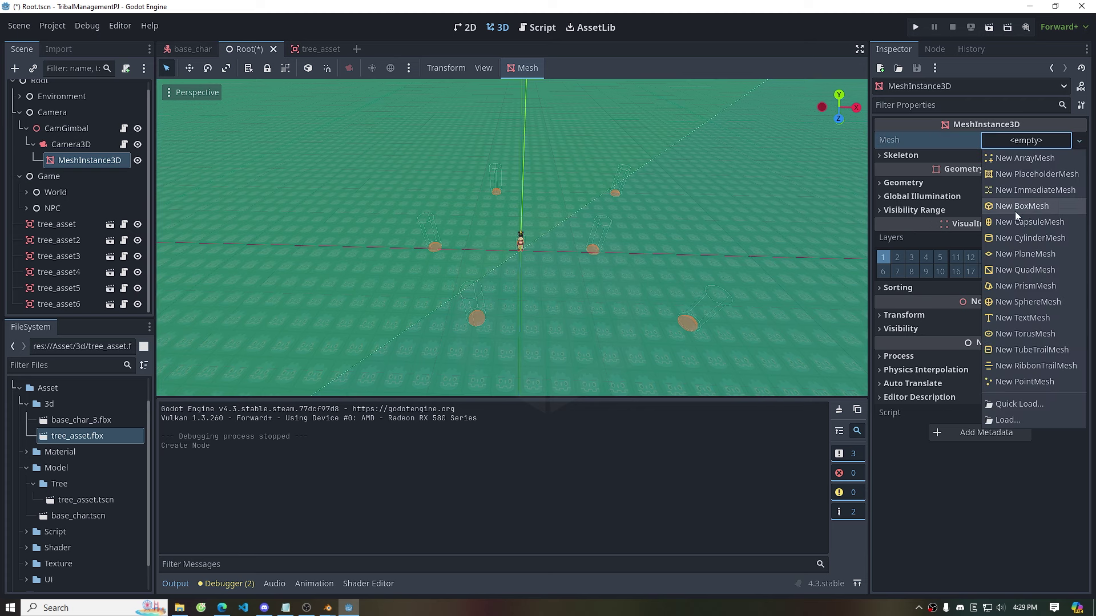
{"action": "left_click", "coordinate": [1042, 273]}
Step: Set the QuadMesh size to 2 m by 2 m
{"action": "left_click", "coordinate": [1023, 150]}
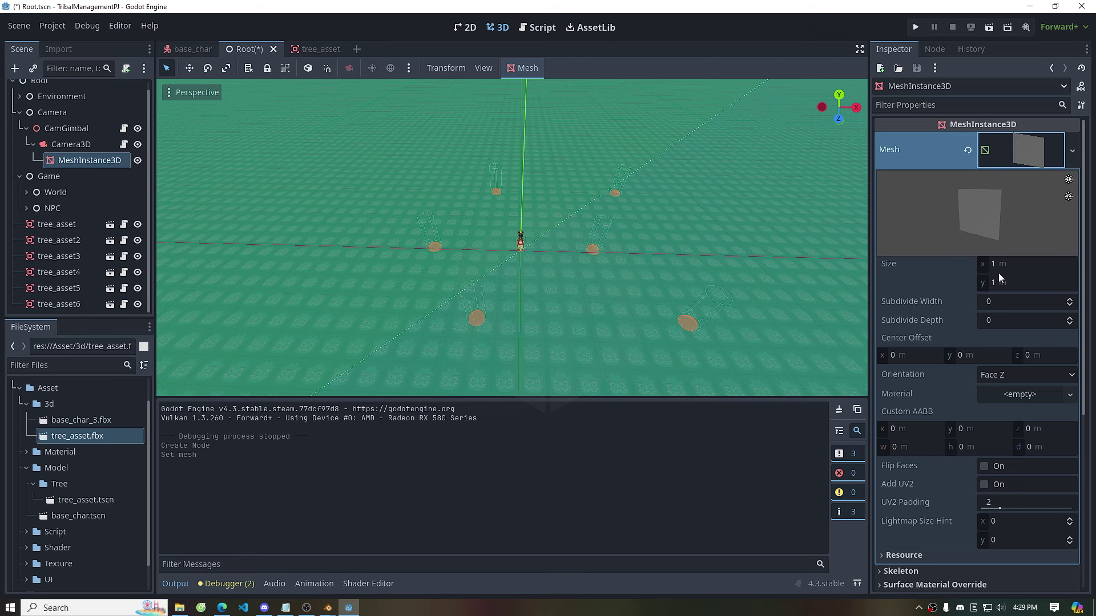
{"action": "left_click", "coordinate": [1015, 264]}
{"action": "left_click", "coordinate": [1009, 283]}
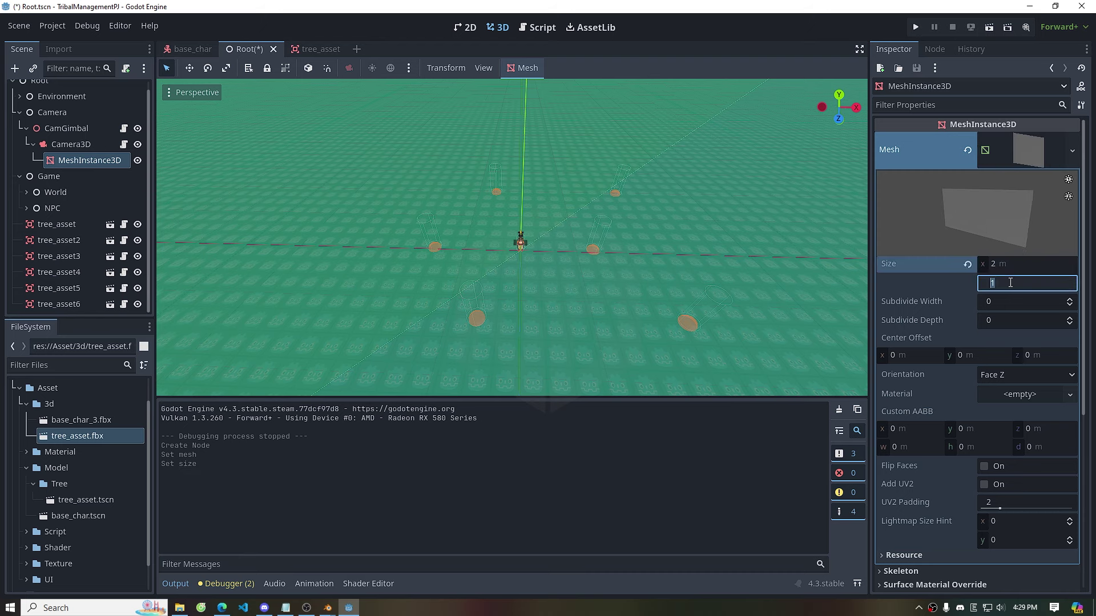
{"action": "type", "text": "2"}
{"action": "key", "text": "Return"}
{"action": "middle_click_drag", "start_coordinate": [629, 255], "coordinate": [574, 242]}
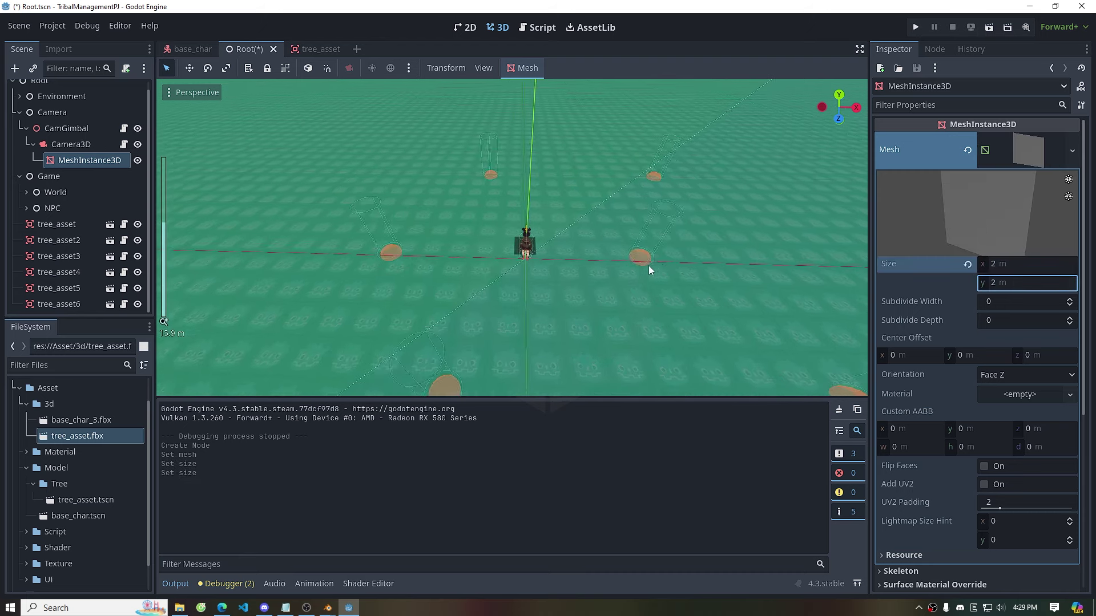
{"action": "scroll", "coordinate": [576, 240], "scroll_direction": "down", "scroll_amount": 5}
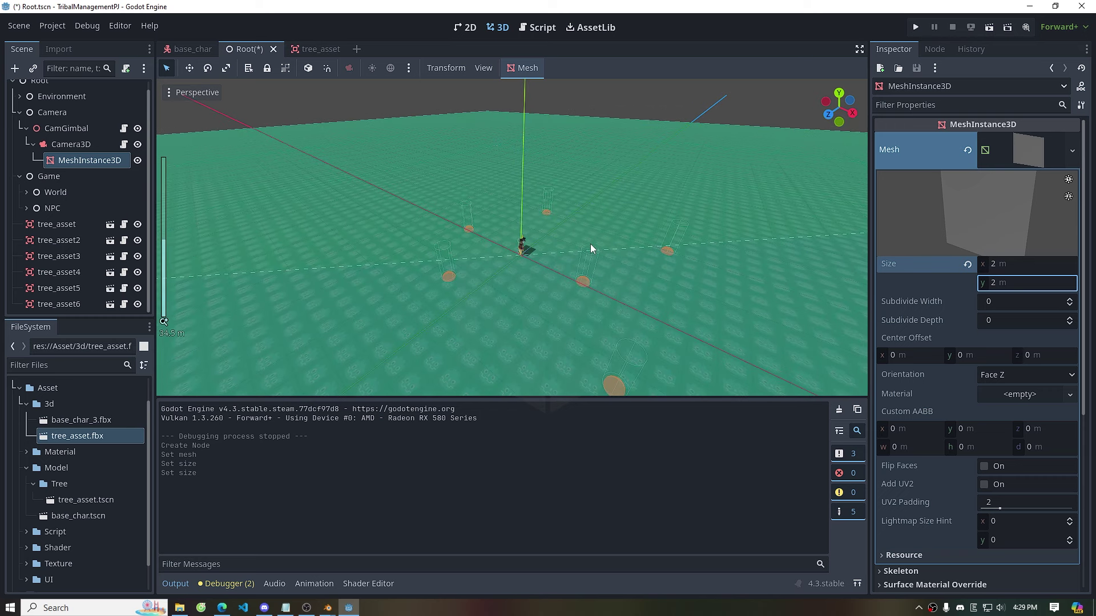
{"action": "middle_click_drag", "start_coordinate": [589, 208], "coordinate": [572, 191]}
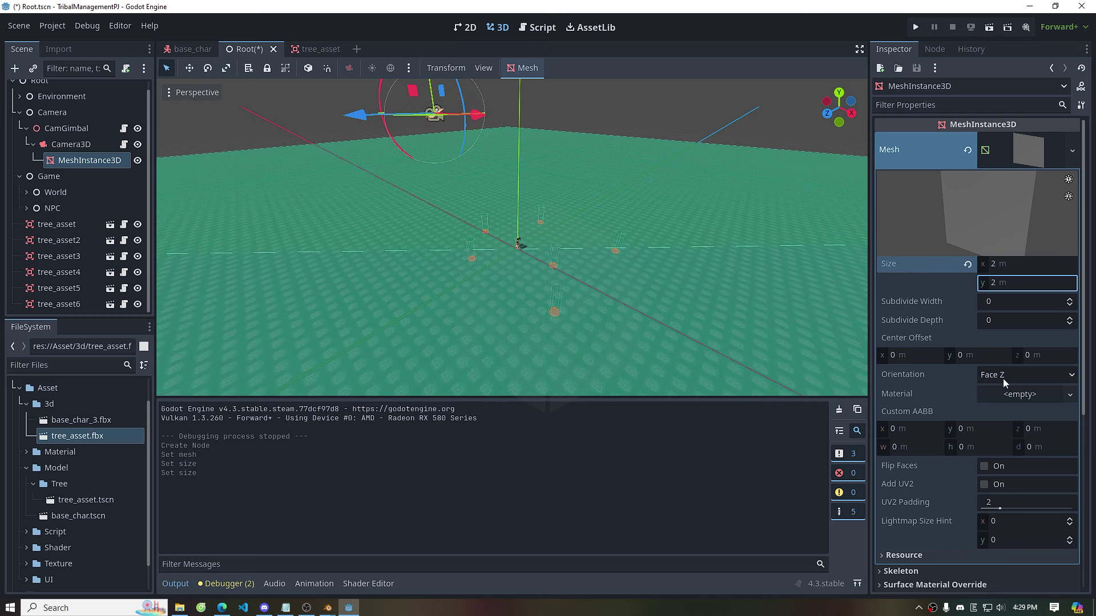
{"action": "left_click", "coordinate": [1021, 396]}
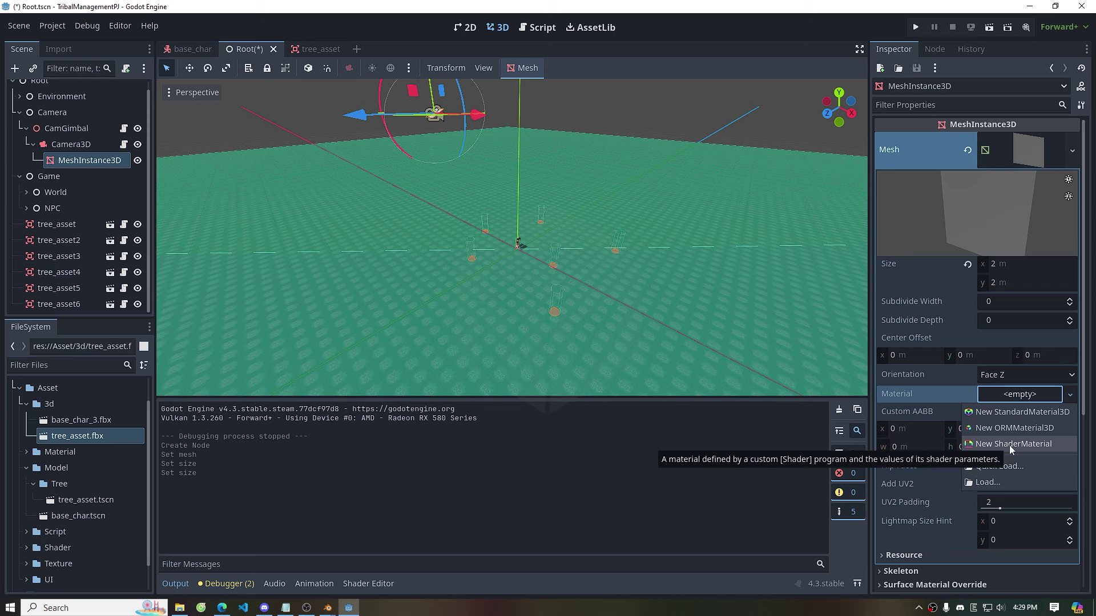
Step: Give the quad a new ShaderMaterial and start a new shader for it
{"action": "left_click", "coordinate": [1009, 445]}
{"action": "left_click", "coordinate": [1025, 405]}
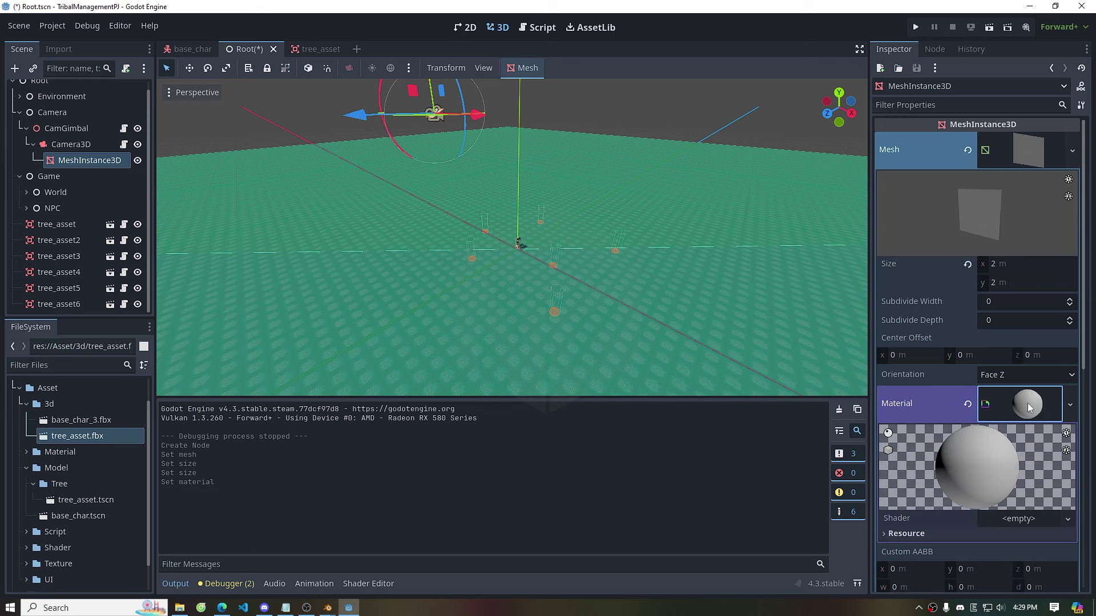
{"action": "left_click", "coordinate": [1040, 345]}
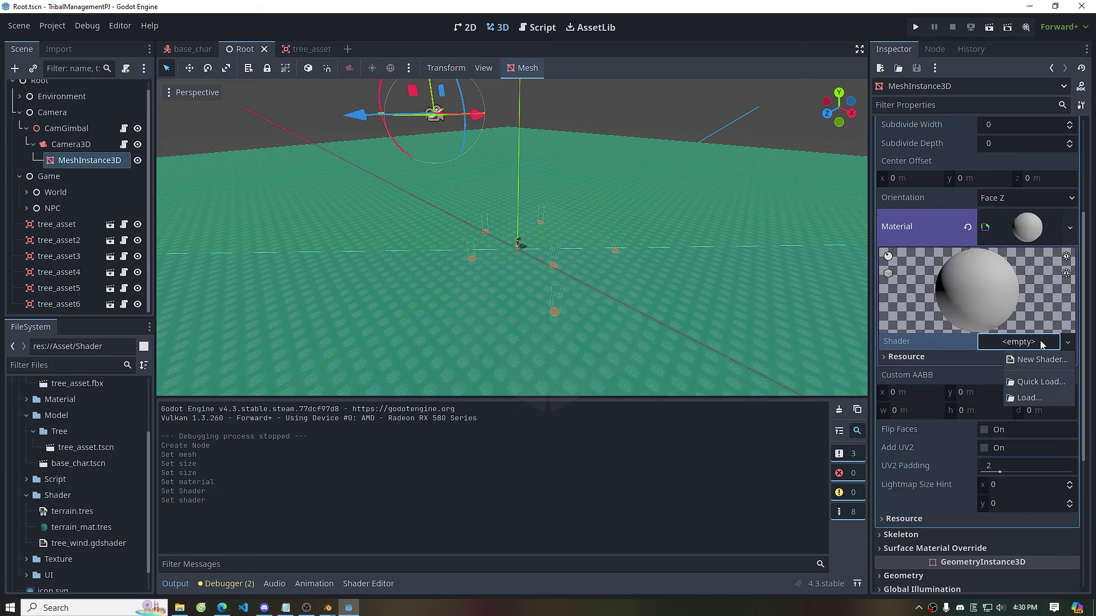
{"action": "left_click", "coordinate": [1030, 360]}
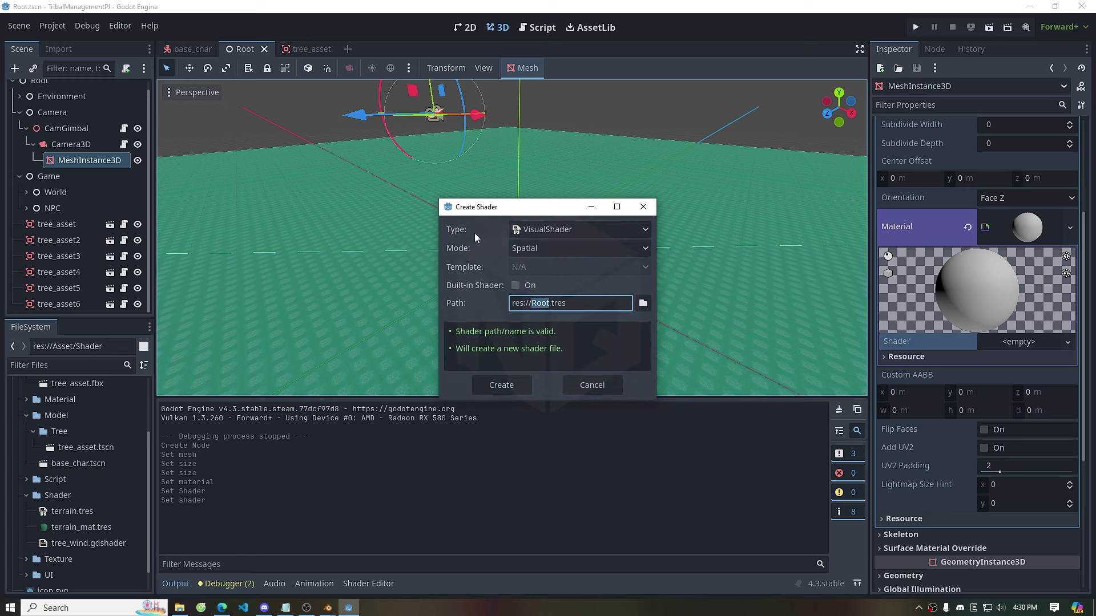
Step: Create a plain Shader named PixelArt.gdshader in res://Asset/Shader and assign it
{"action": "left_click", "coordinate": [536, 230]}
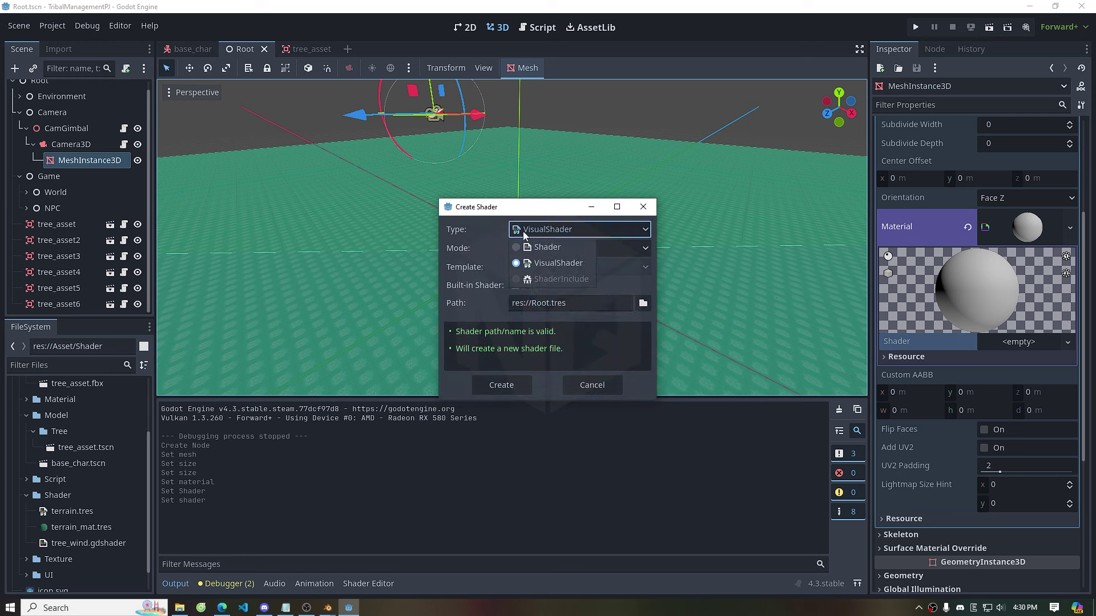
{"action": "left_click", "coordinate": [535, 247]}
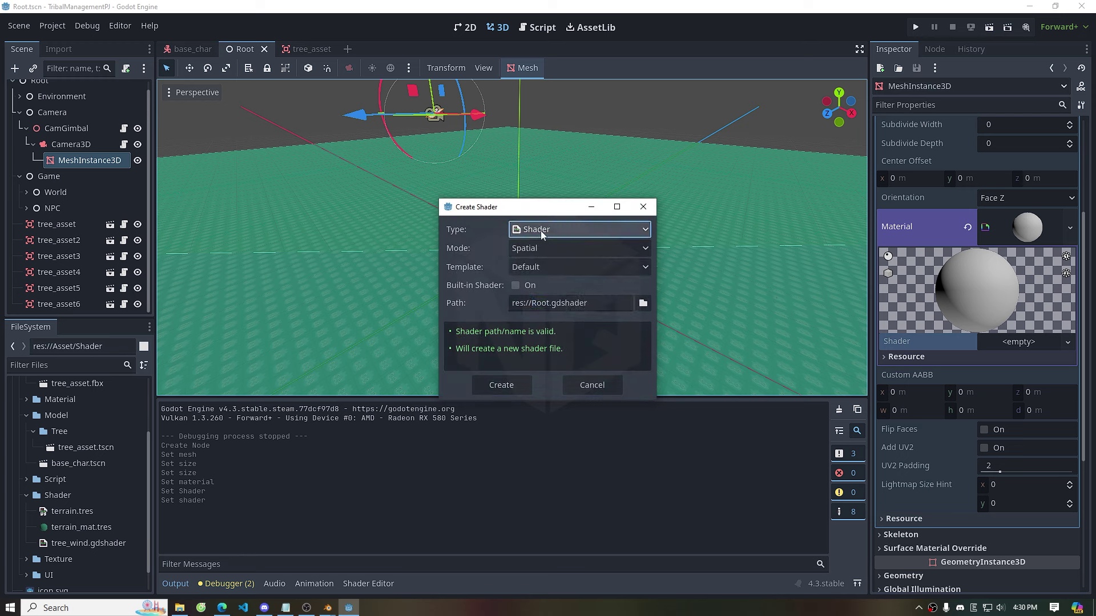
{"action": "left_click", "coordinate": [642, 304]}
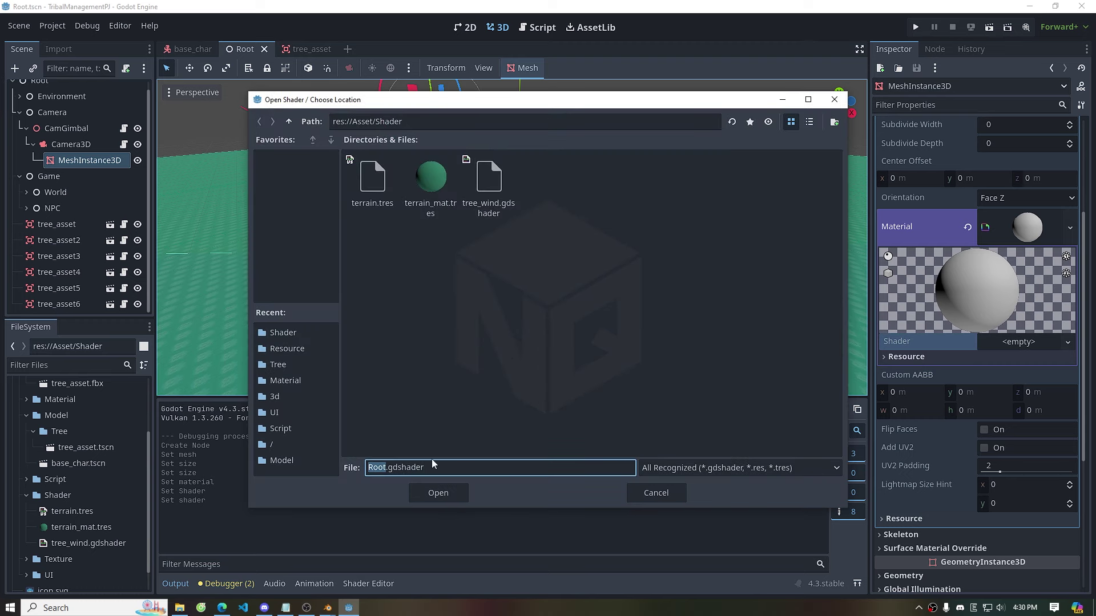
{"action": "type", "text": "PixelA"}
{"action": "type", "text": "r"}
{"action": "left_click", "coordinate": [452, 495]}
{"action": "left_click", "coordinate": [505, 386]}
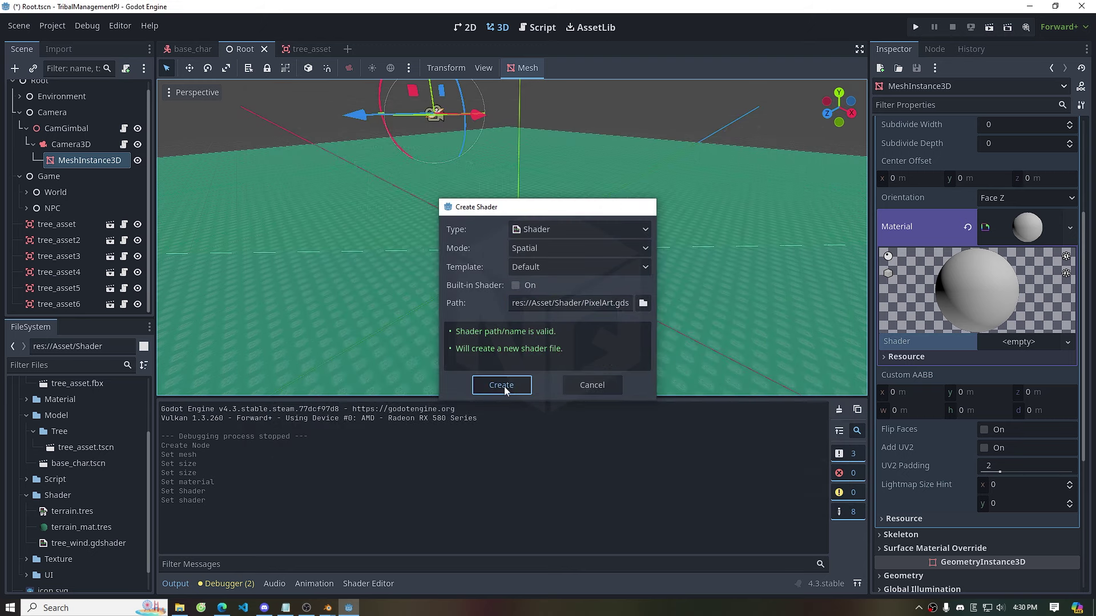
{"action": "key", "text": "alt+Tab"}
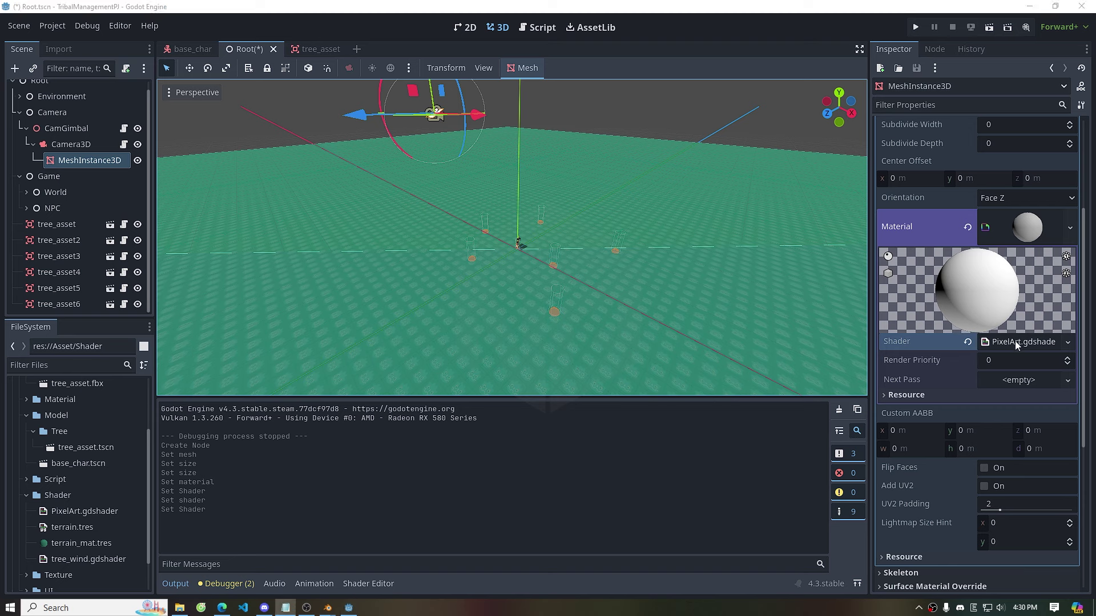
Step: Replace PixelArt.gdshader's default code with the pasted 90-line edge-detection pixel-art shader
{"action": "left_click", "coordinate": [1014, 341]}
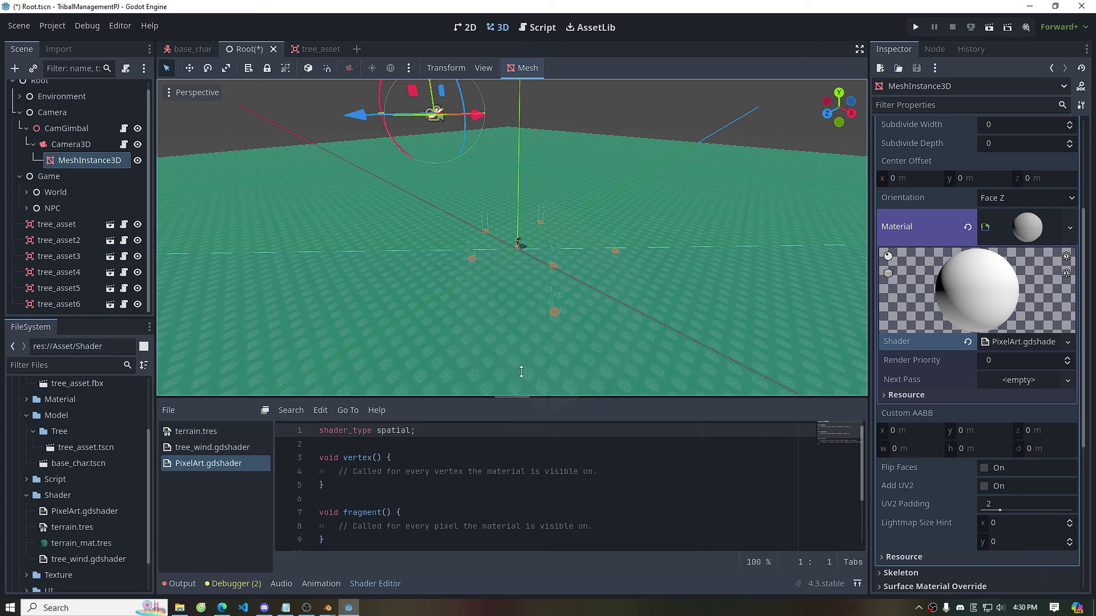
{"action": "left_click_drag", "start_coordinate": [519, 399], "coordinate": [537, 167]}
{"action": "left_click", "coordinate": [497, 419]}
{"action": "key", "text": "ctrl+a"}
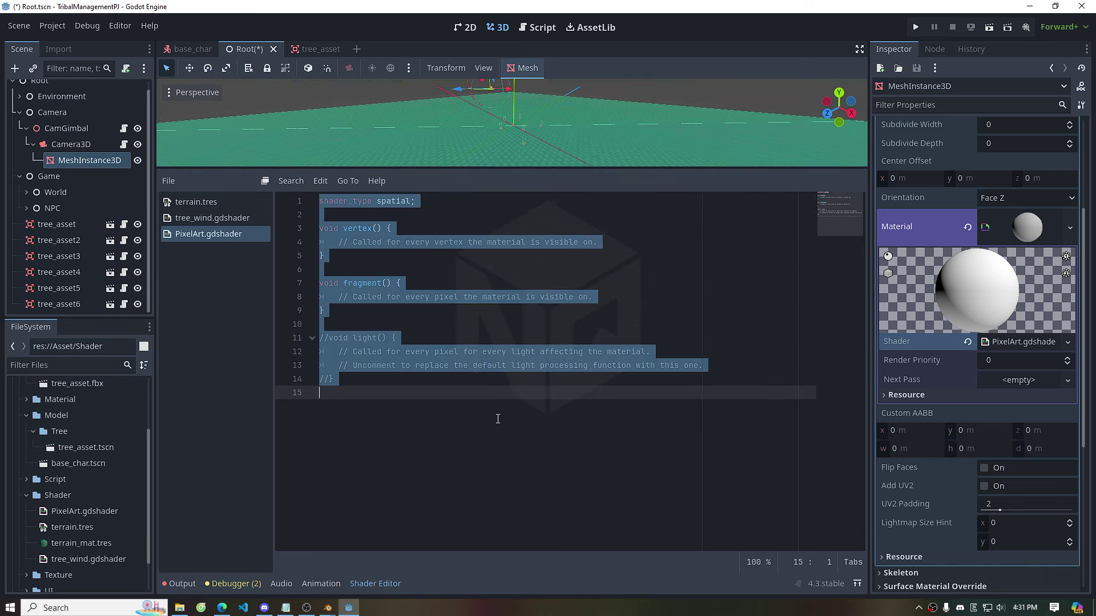
{"action": "key", "text": "ctrl+v"}
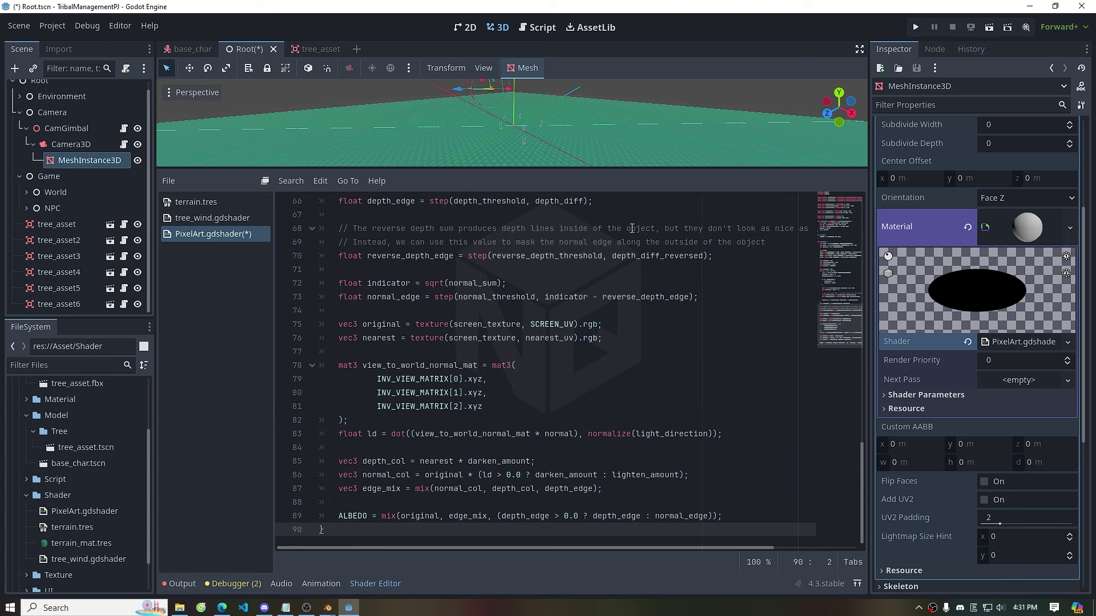
{"action": "left_click_drag", "start_coordinate": [547, 169], "coordinate": [548, 361]}
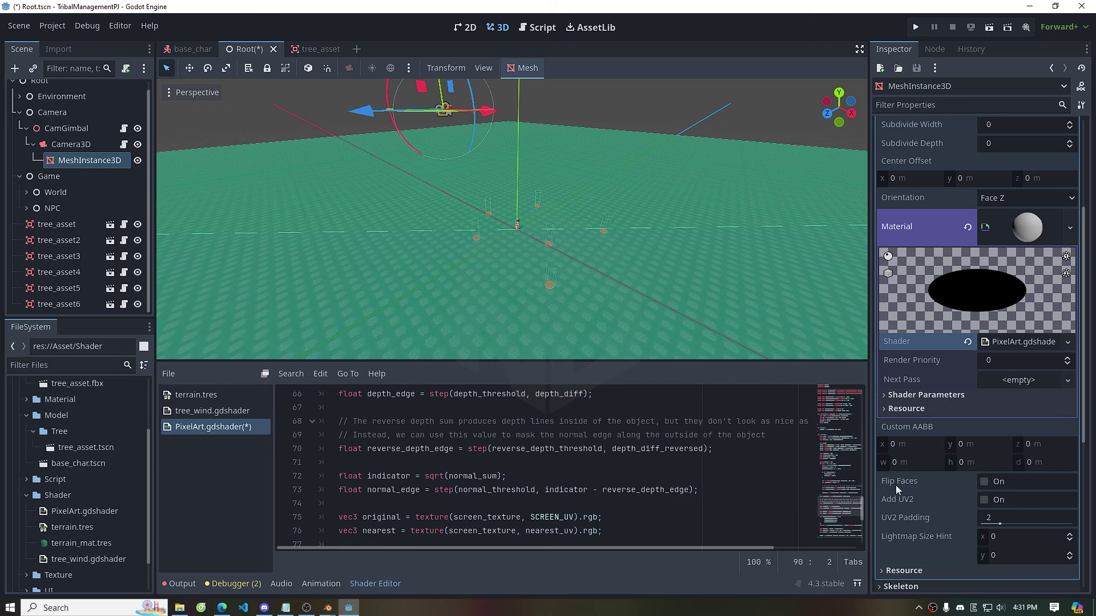
Step: Turn on Flip Faces for the QuadMesh and zoom the view in on the character
{"action": "left_click", "coordinate": [983, 482]}
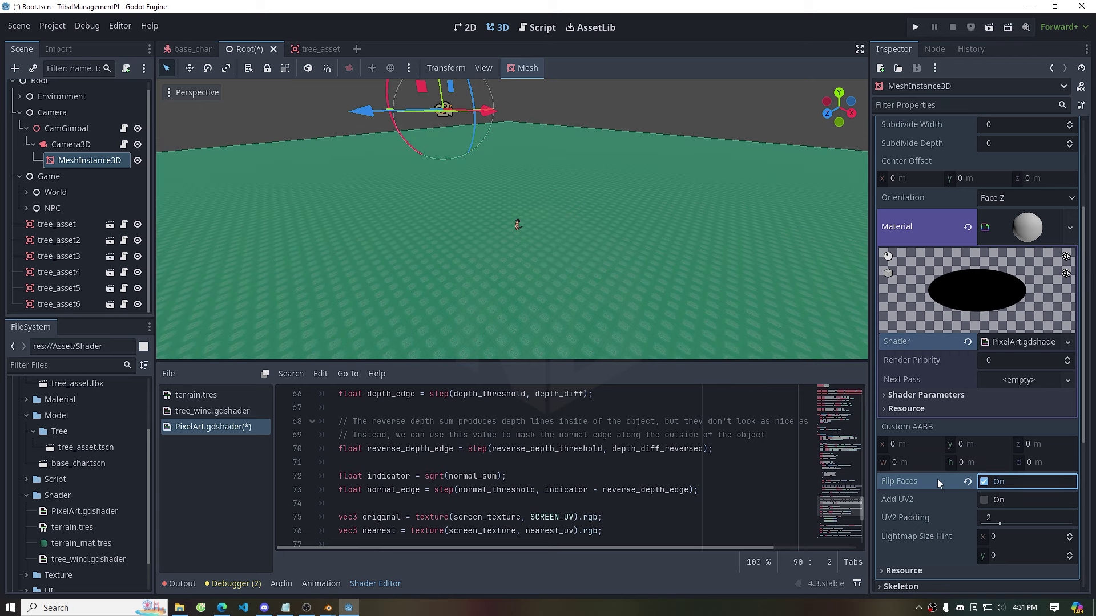
{"action": "scroll", "coordinate": [937, 478], "scroll_direction": "down", "scroll_amount": 3}
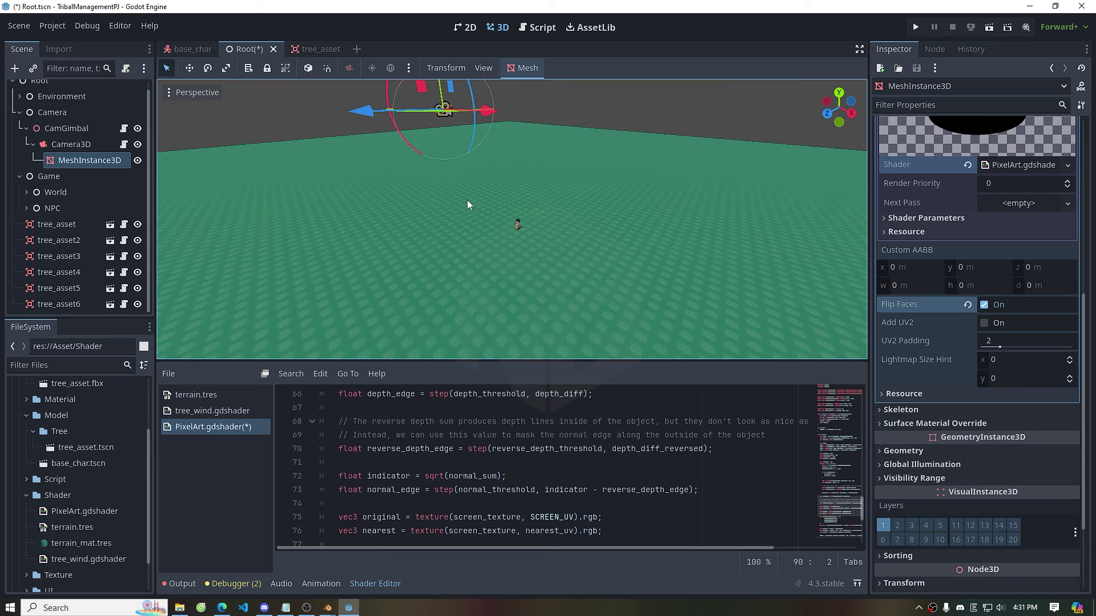
{"action": "middle_click_drag", "start_coordinate": [466, 205], "coordinate": [533, 238]}
{"action": "scroll", "coordinate": [533, 238], "scroll_direction": "up", "scroll_amount": 5}
{"action": "scroll", "coordinate": [533, 239], "scroll_direction": "up", "scroll_amount": 5}
{"action": "scroll", "coordinate": [549, 242], "scroll_direction": "up", "scroll_amount": 5}
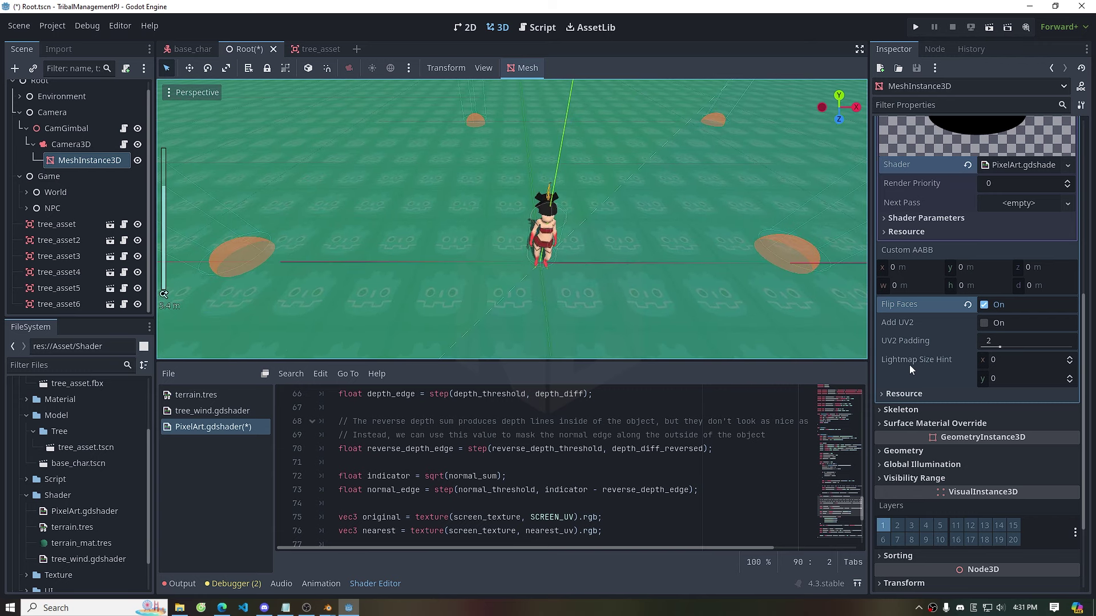
{"action": "scroll", "coordinate": [905, 365], "scroll_direction": "down", "scroll_amount": 3}
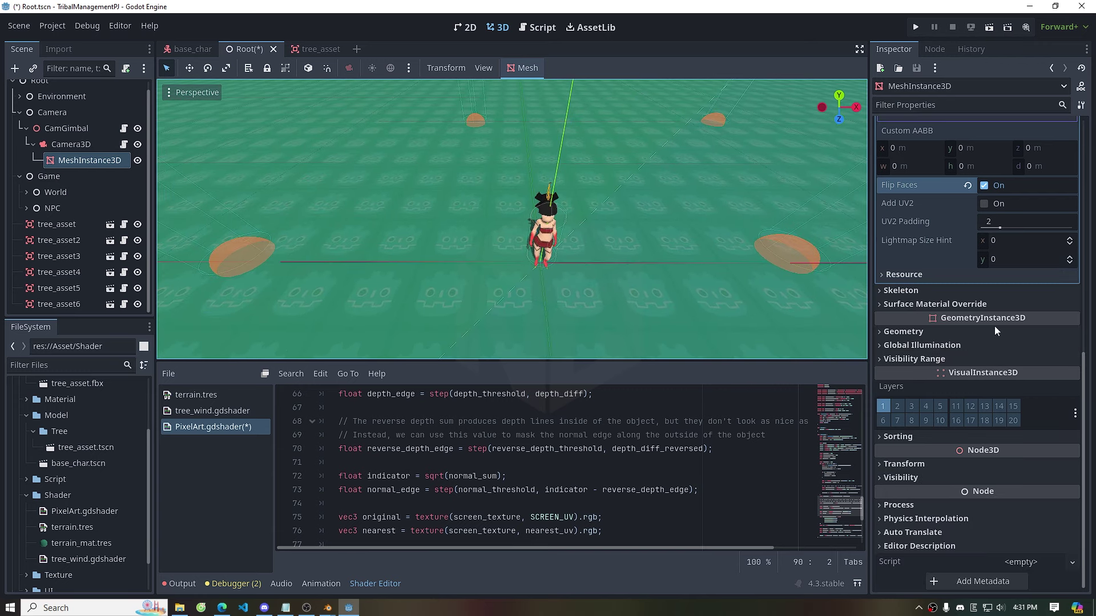
{"action": "left_click", "coordinate": [903, 334]}
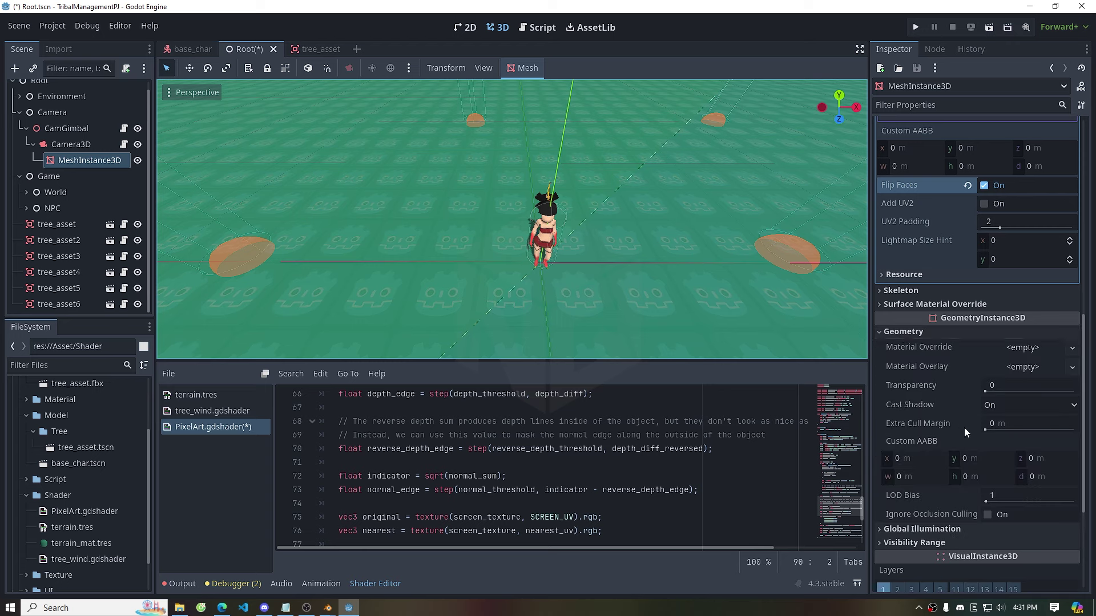
Step: Set the quad's Extra Cull Margin to 16384 m and hide it in the editor view
{"action": "left_click_drag", "start_coordinate": [985, 434], "coordinate": [1089, 435]}
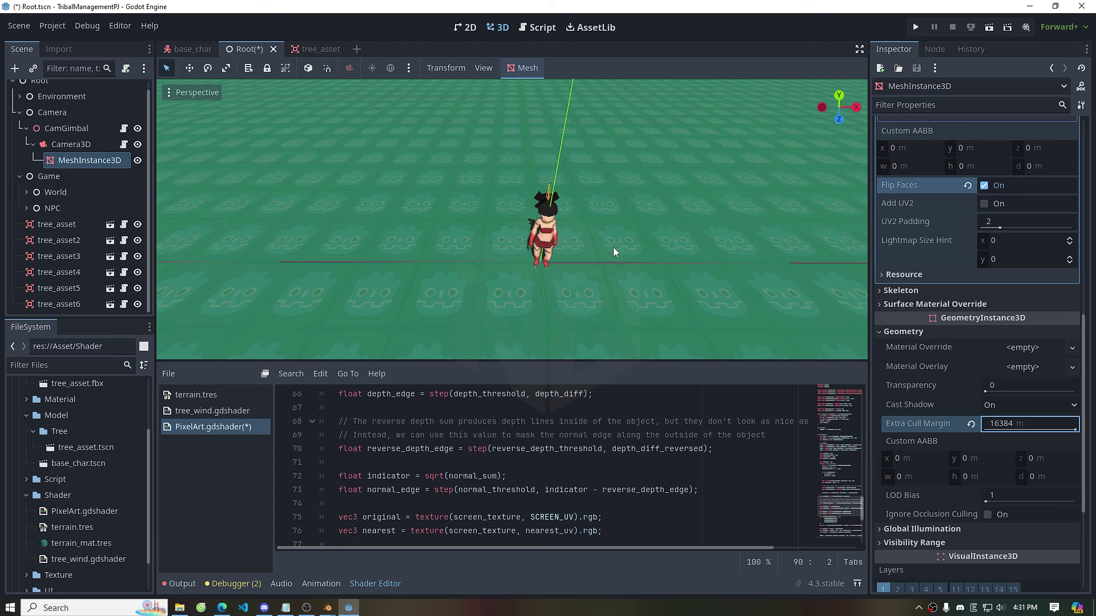
{"action": "scroll", "coordinate": [604, 244], "scroll_direction": "up", "scroll_amount": 5}
{"action": "middle_click_drag", "start_coordinate": [593, 238], "coordinate": [630, 243]}
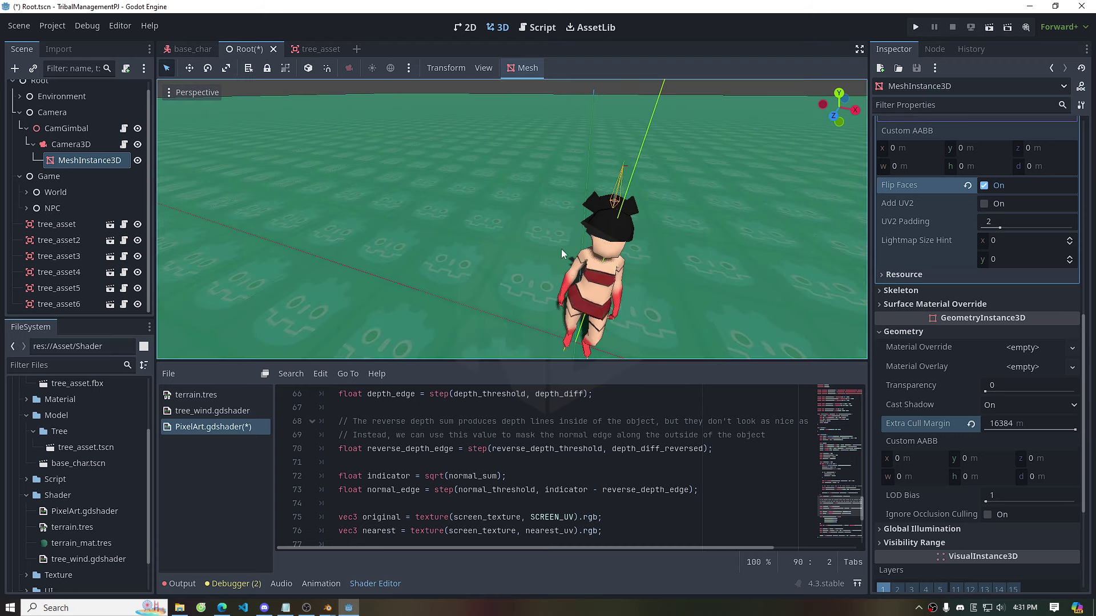
{"action": "middle_click_drag", "start_coordinate": [560, 249], "coordinate": [611, 256]}
{"action": "scroll", "coordinate": [611, 255], "scroll_direction": "down", "scroll_amount": 2}
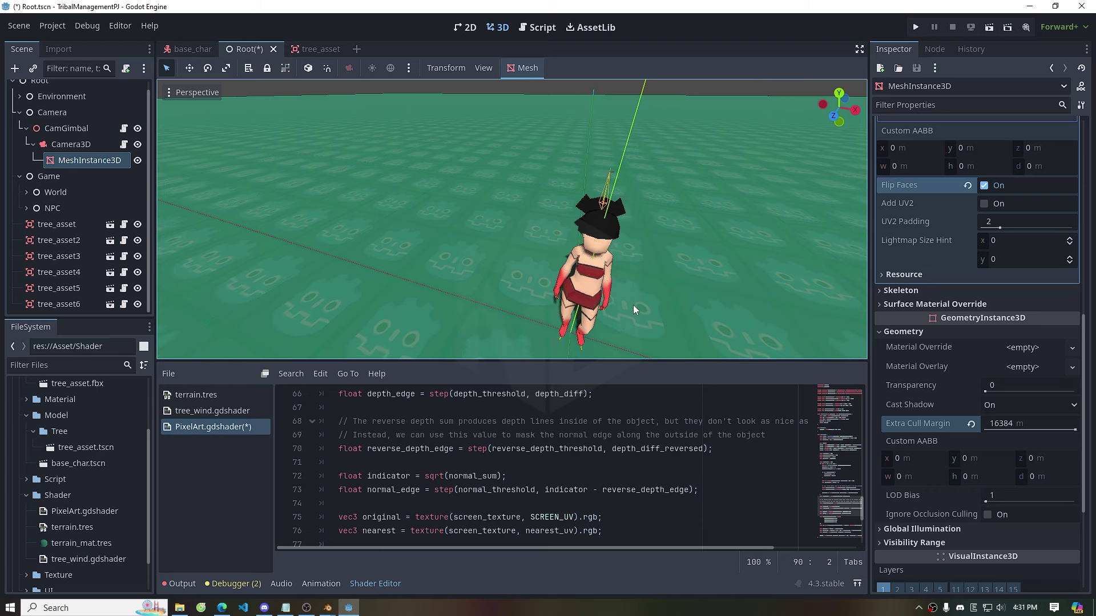
{"action": "scroll", "coordinate": [586, 295], "scroll_direction": "down", "scroll_amount": 2}
{"action": "middle_click_drag", "start_coordinate": [642, 312], "coordinate": [648, 295]}
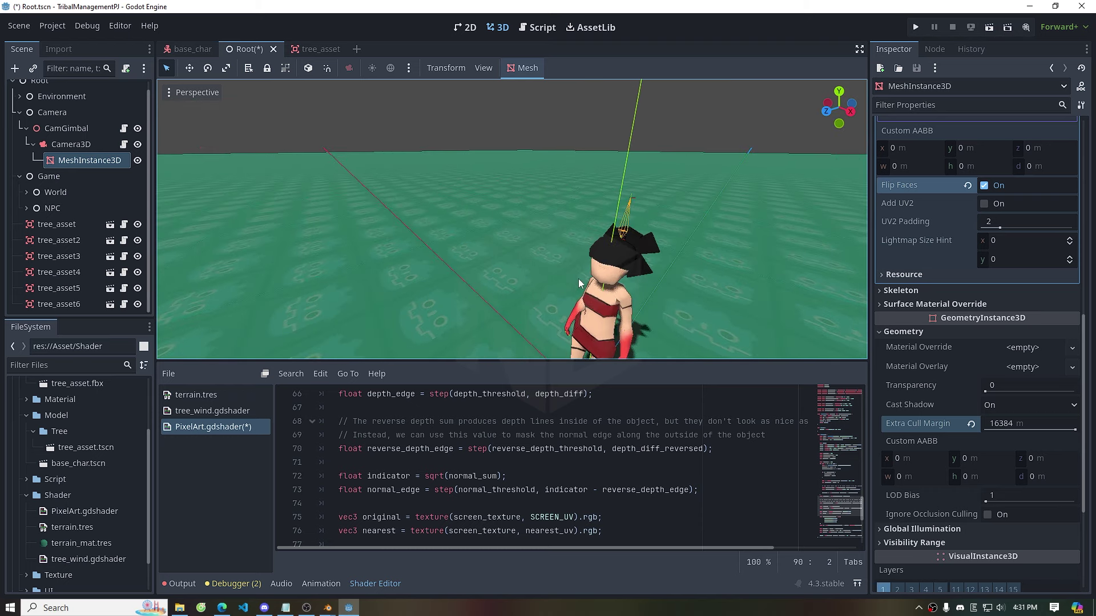
{"action": "left_click", "coordinate": [137, 161]}
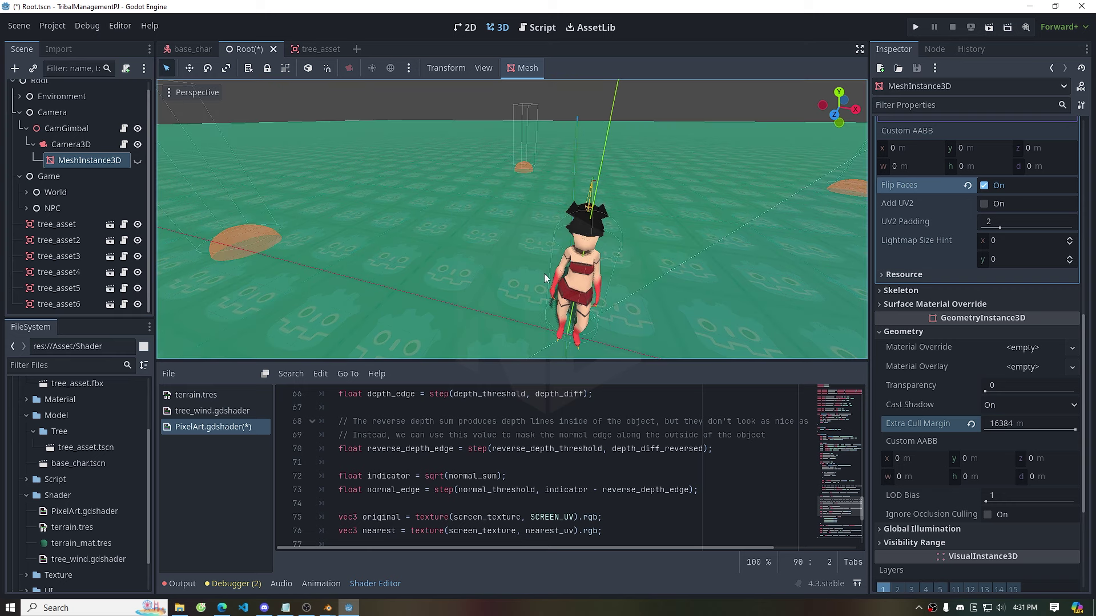
Step: Make the quad visible again and rename the MeshInstance3D node to PixelShader
{"action": "left_click", "coordinate": [137, 161]}
{"action": "middle_click_drag", "start_coordinate": [613, 279], "coordinate": [579, 272]}
{"action": "scroll", "coordinate": [580, 272], "scroll_direction": "up", "scroll_amount": 2}
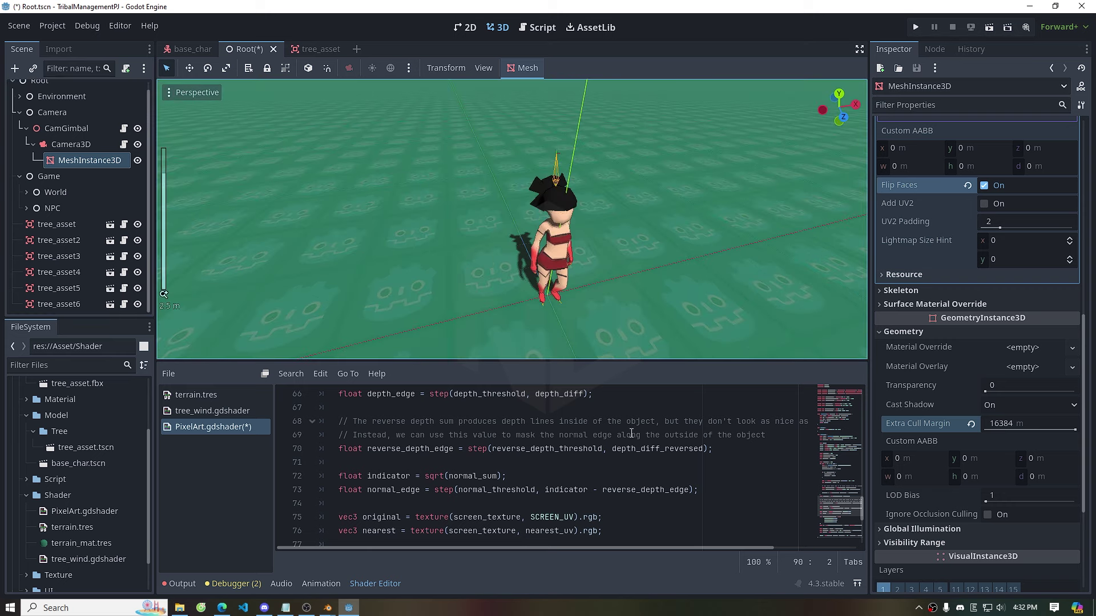
{"action": "double_click", "coordinate": [80, 162]}
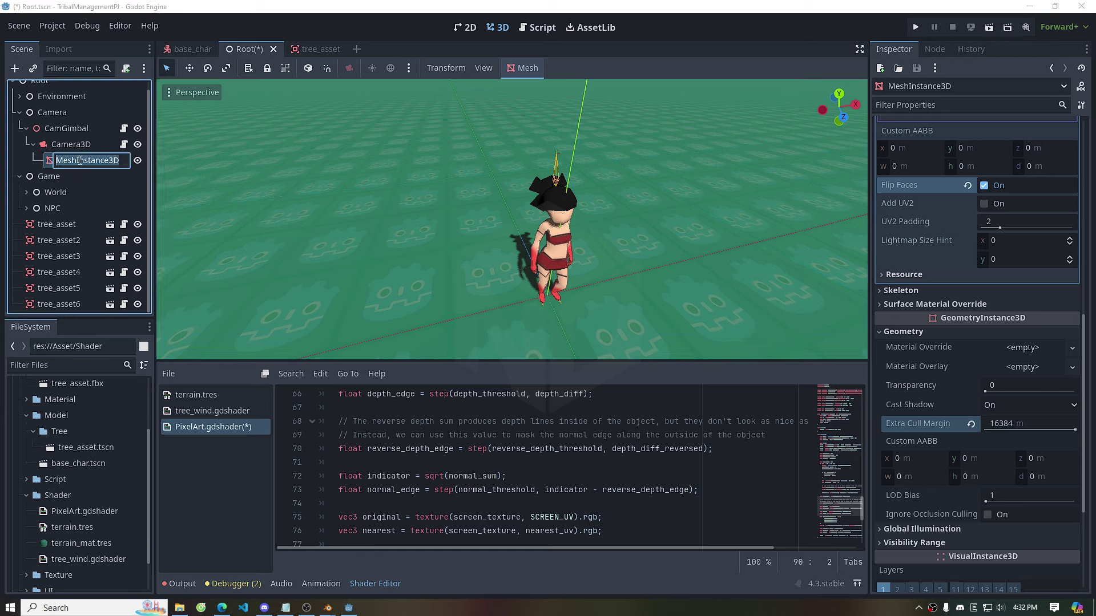
{"action": "type", "text": "PixelShader"}
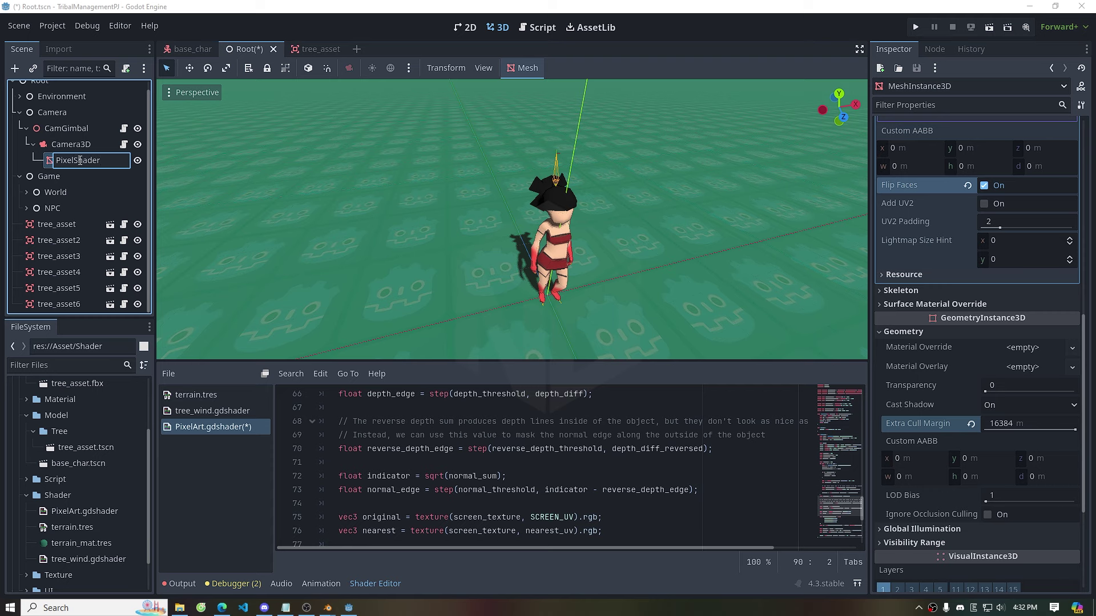
{"action": "key", "text": "Return"}
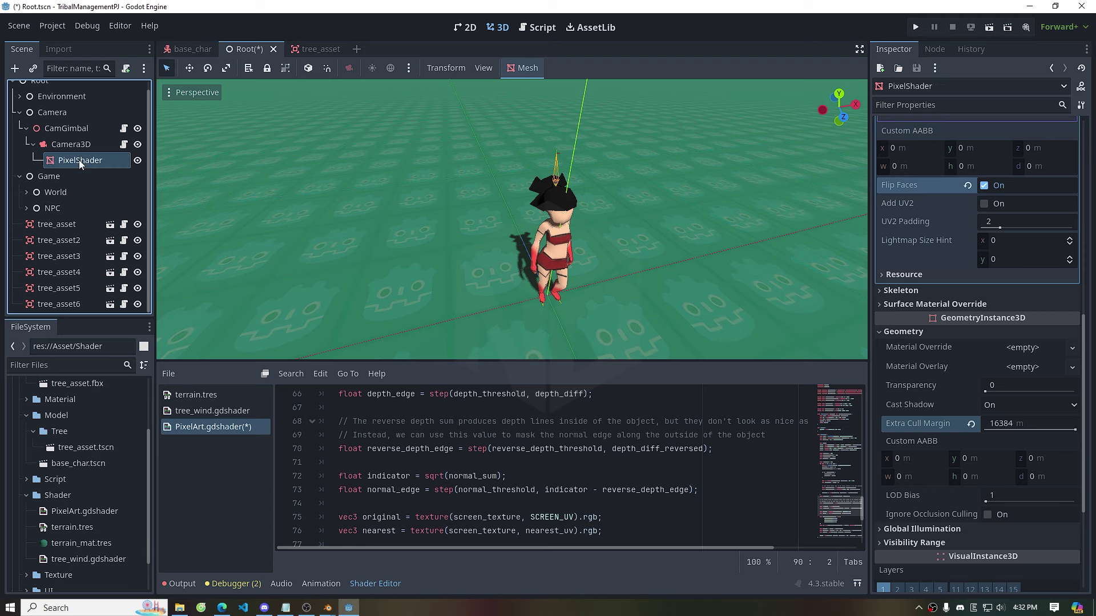
{"action": "left_click", "coordinate": [915, 32]}
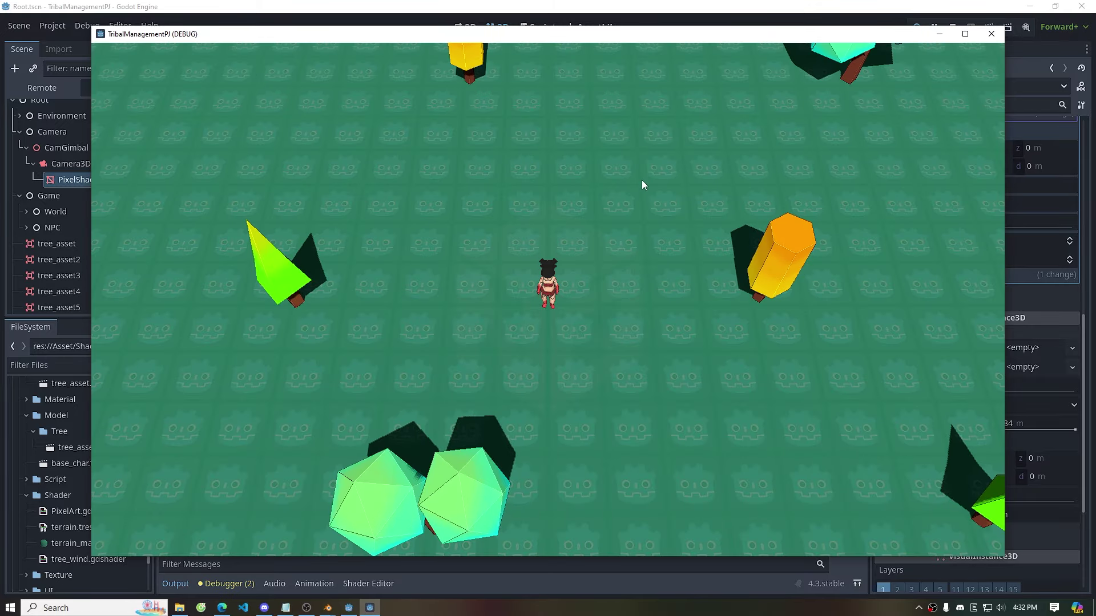
Step: Zoom, orbit and pan the game camera around the character in the running game
{"action": "scroll", "coordinate": [641, 179], "scroll_direction": "down", "scroll_amount": 3}
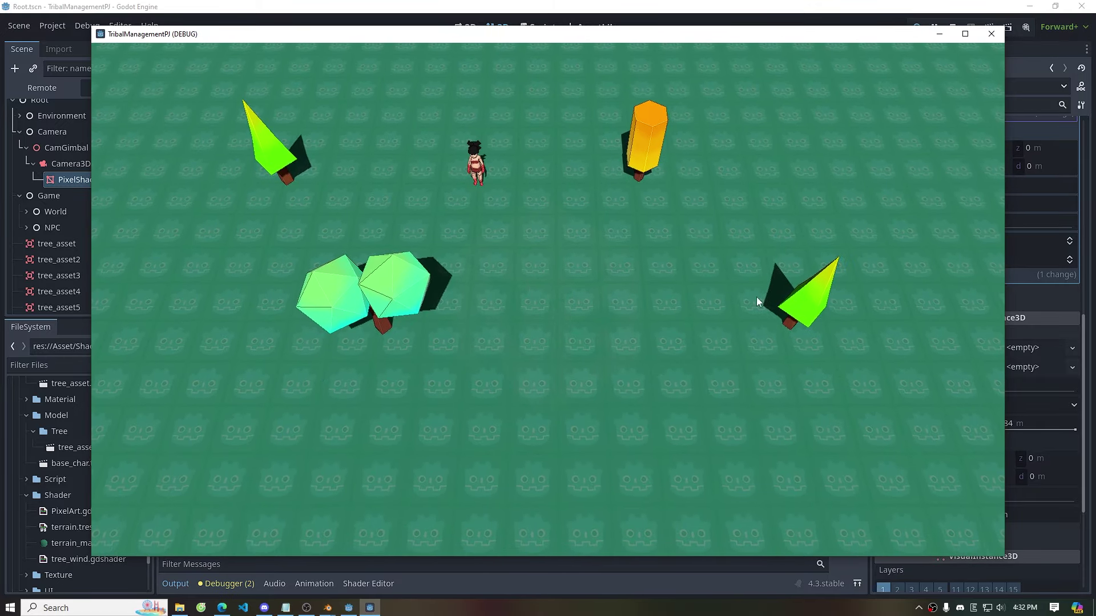
{"action": "scroll", "coordinate": [742, 282], "scroll_direction": "up", "scroll_amount": 5}
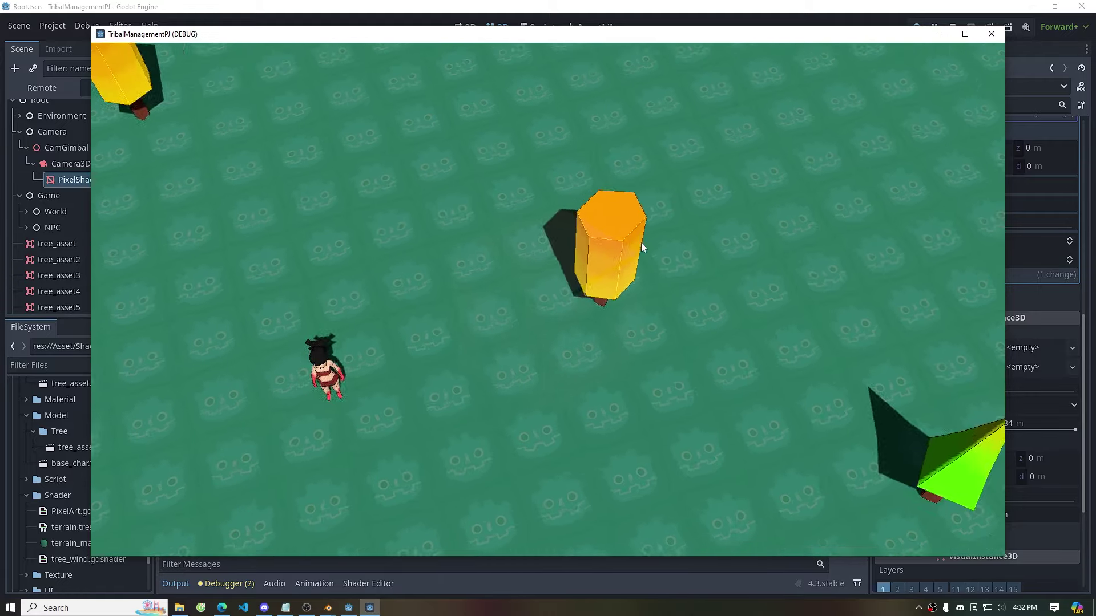
{"action": "scroll", "coordinate": [610, 234], "scroll_direction": "down", "scroll_amount": 2}
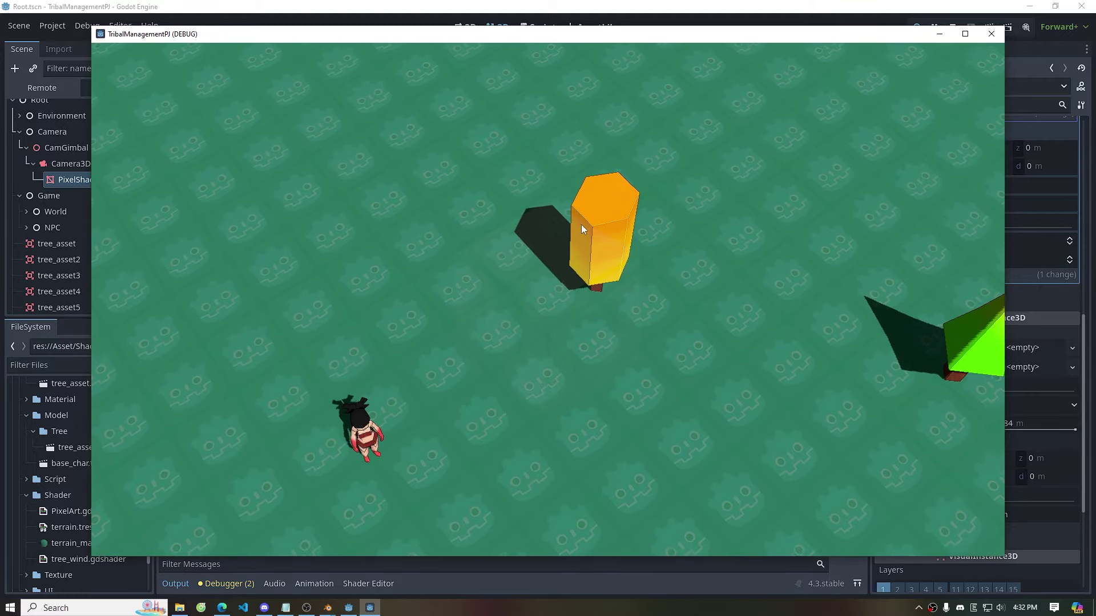
{"action": "middle_click_drag", "start_coordinate": [689, 297], "coordinate": [592, 276]}
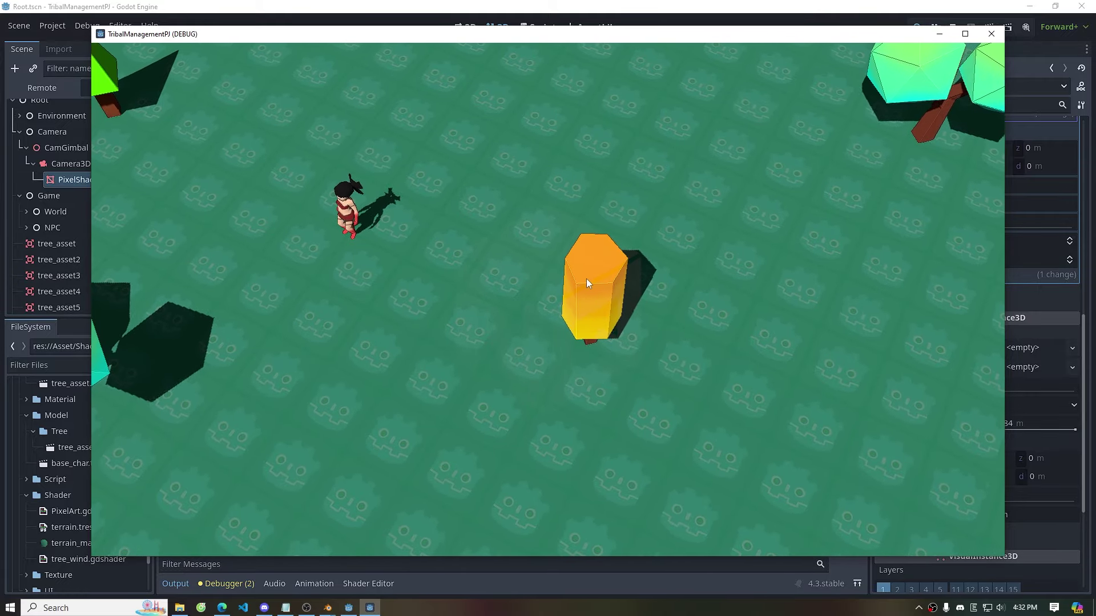
{"action": "scroll", "coordinate": [583, 282], "scroll_direction": "down", "scroll_amount": 2}
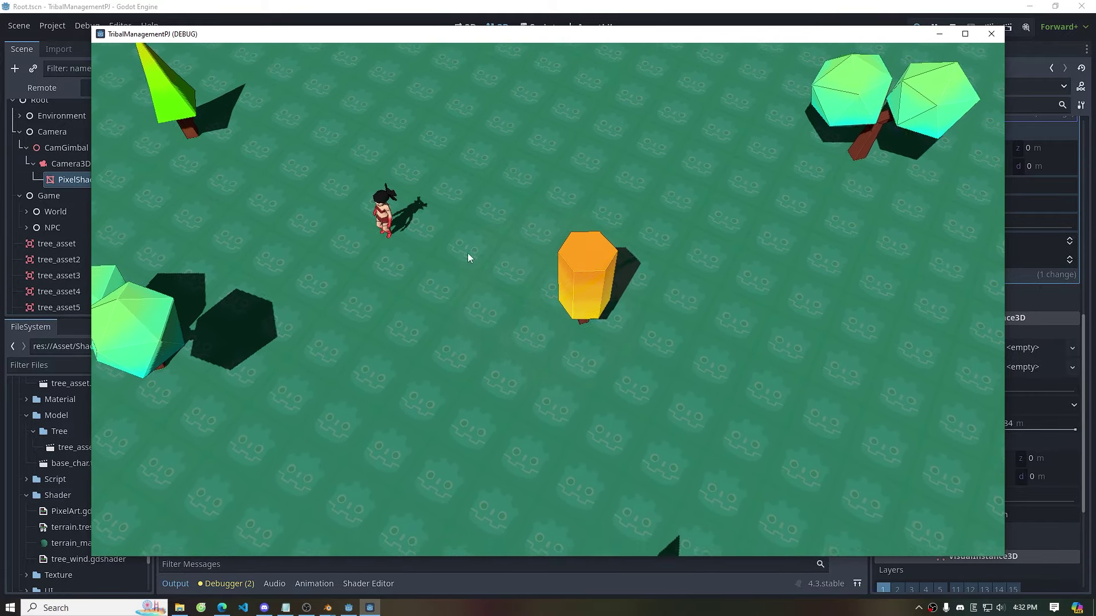
{"action": "mouse_move", "coordinate": [467, 258]}
{"action": "middle_mouse_down"}
{"action": "mouse_move", "coordinate": [459, 108]}
{"action": "mouse_move", "coordinate": [521, 323]}
{"action": "mouse_move", "coordinate": [559, 273]}
{"action": "middle_mouse_up"}
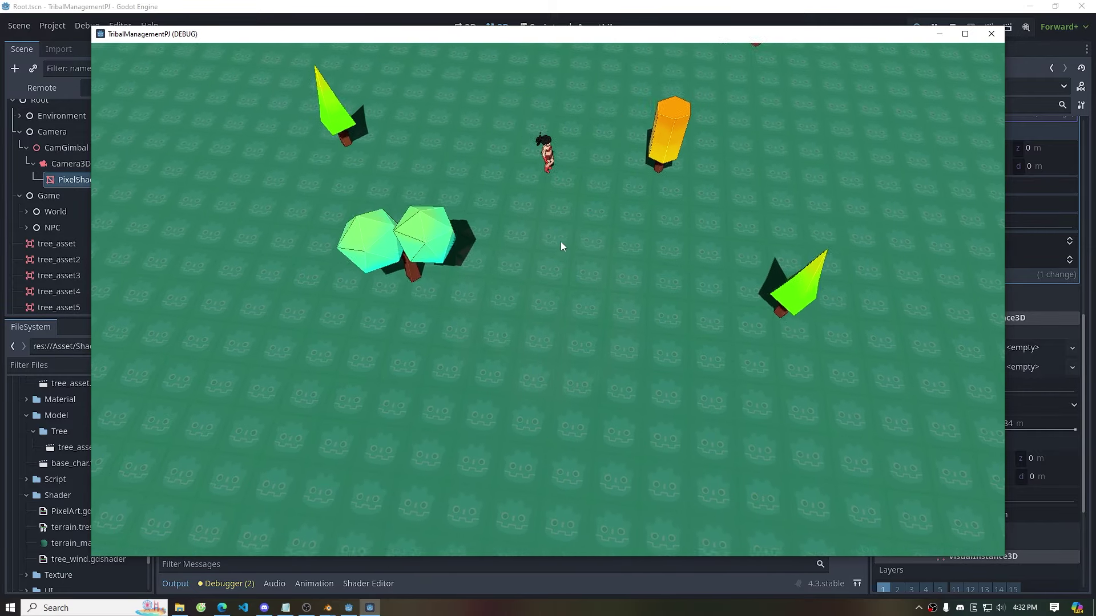
{"action": "scroll", "coordinate": [560, 251], "scroll_direction": "up", "scroll_amount": 2}
{"action": "scroll", "coordinate": [590, 264], "scroll_direction": "up", "scroll_amount": 2}
{"action": "scroll", "coordinate": [563, 242], "scroll_direction": "up", "scroll_amount": 2}
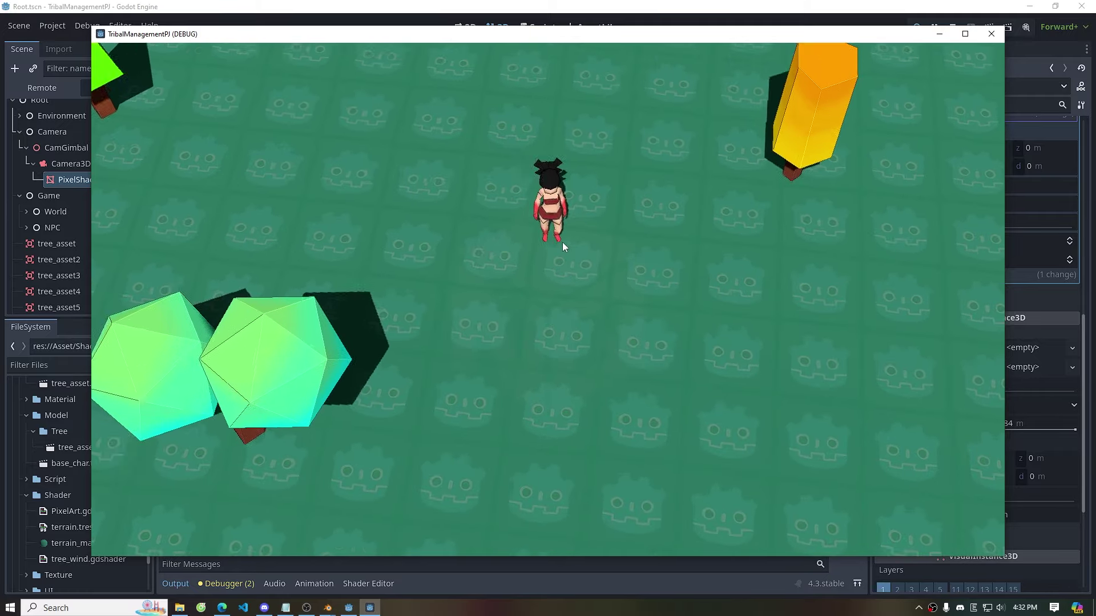
{"action": "scroll", "coordinate": [563, 222], "scroll_direction": "up", "scroll_amount": 2}
{"action": "scroll", "coordinate": [563, 223], "scroll_direction": "down", "scroll_amount": 2}
{"action": "scroll", "coordinate": [570, 237], "scroll_direction": "down", "scroll_amount": 2}
{"action": "scroll", "coordinate": [569, 237], "scroll_direction": "down", "scroll_amount": 2}
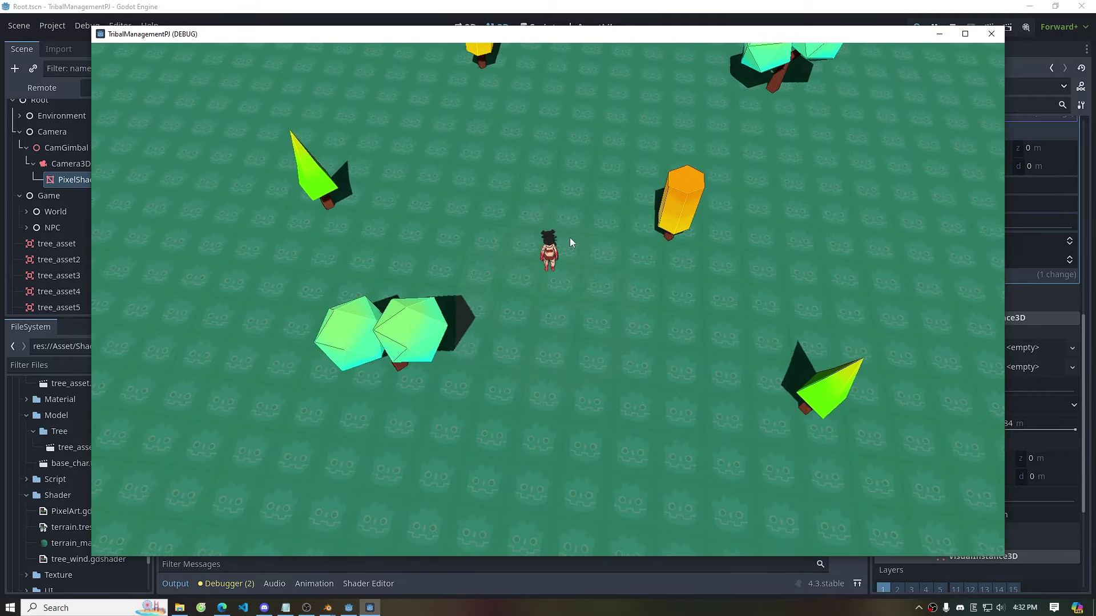
Step: Walk the character to two new spots among the trees, then close the game
{"action": "left_click", "coordinate": [540, 221]}
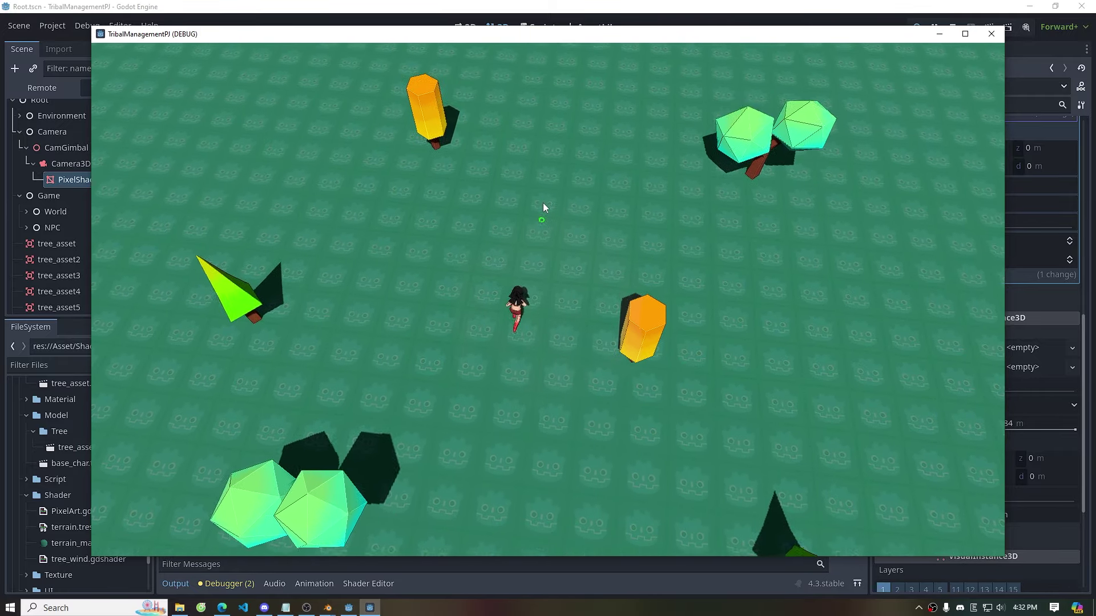
{"action": "scroll", "coordinate": [541, 207], "scroll_direction": "up", "scroll_amount": 2}
{"action": "scroll", "coordinate": [533, 245], "scroll_direction": "down", "scroll_amount": 2}
{"action": "scroll", "coordinate": [536, 270], "scroll_direction": "down", "scroll_amount": 2}
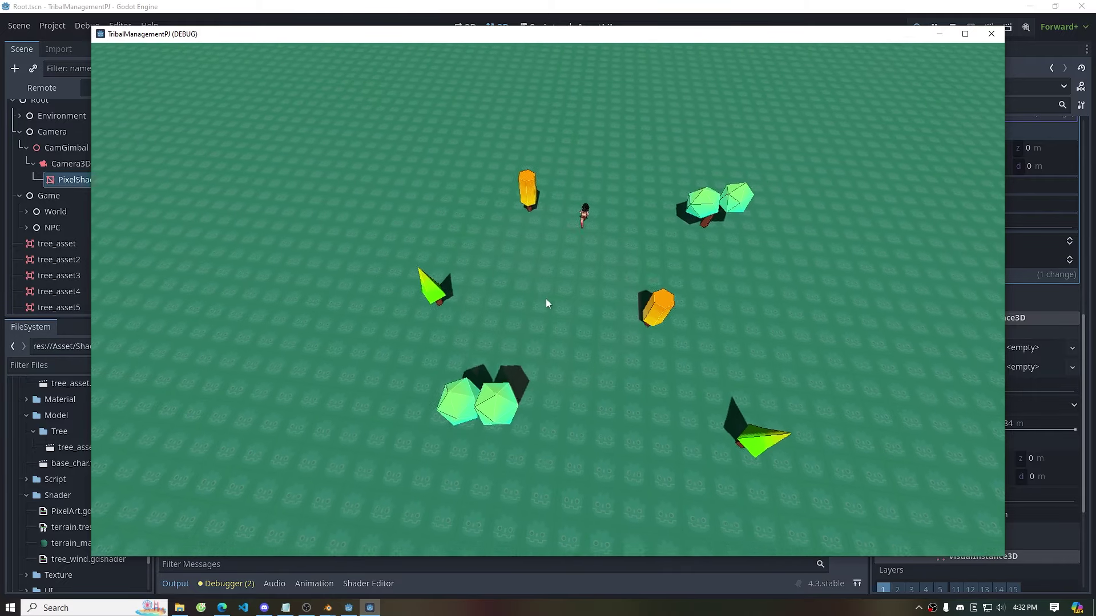
{"action": "left_click", "coordinate": [594, 398]}
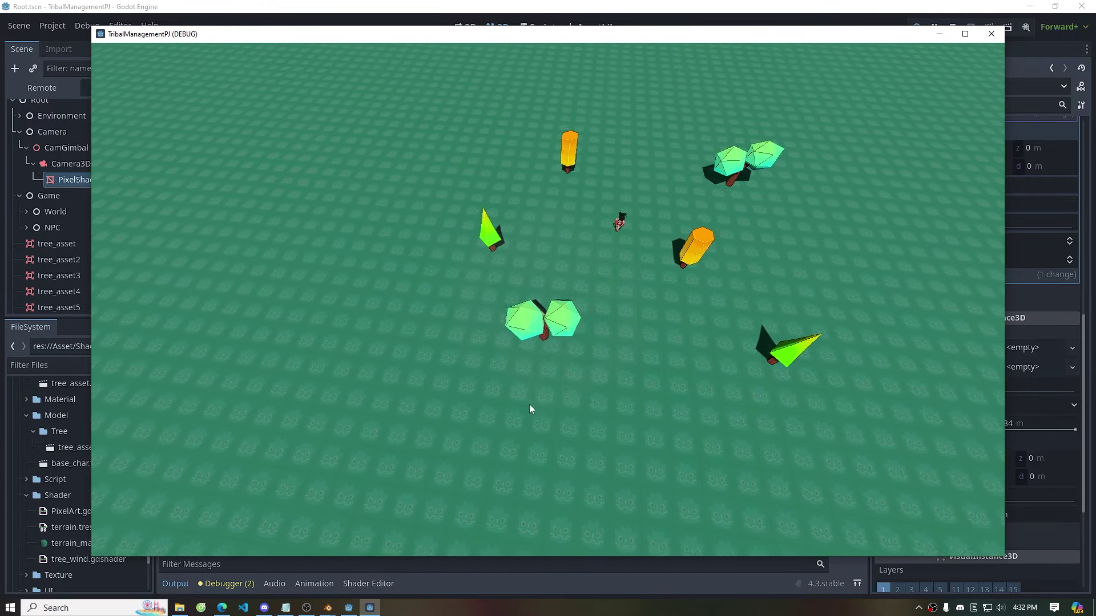
{"action": "middle_click_drag", "start_coordinate": [529, 404], "coordinate": [679, 344]}
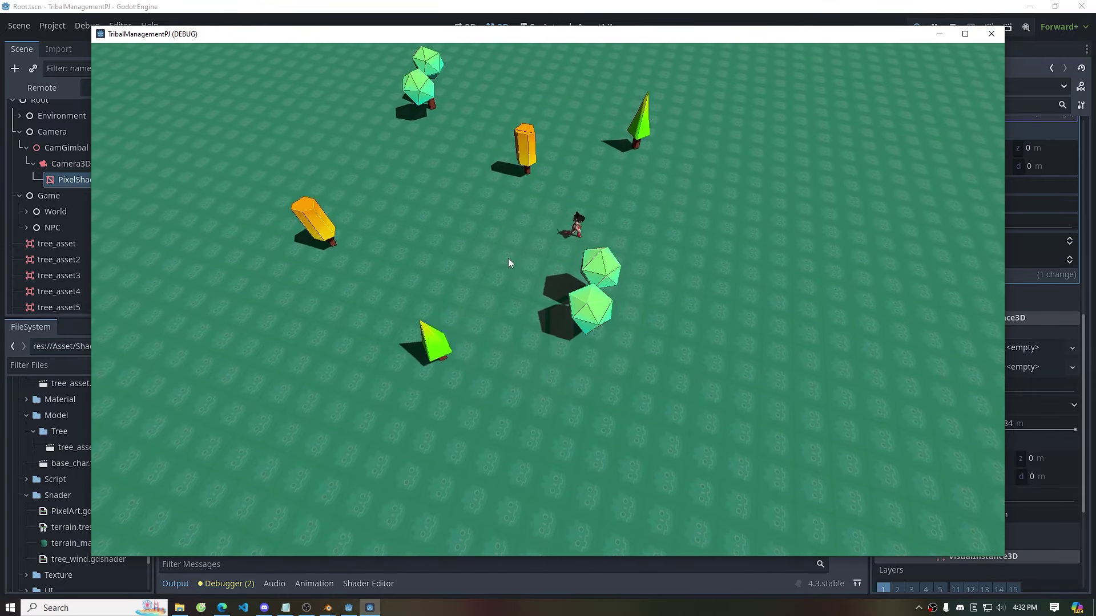
{"action": "scroll", "coordinate": [502, 258], "scroll_direction": "up", "scroll_amount": 2}
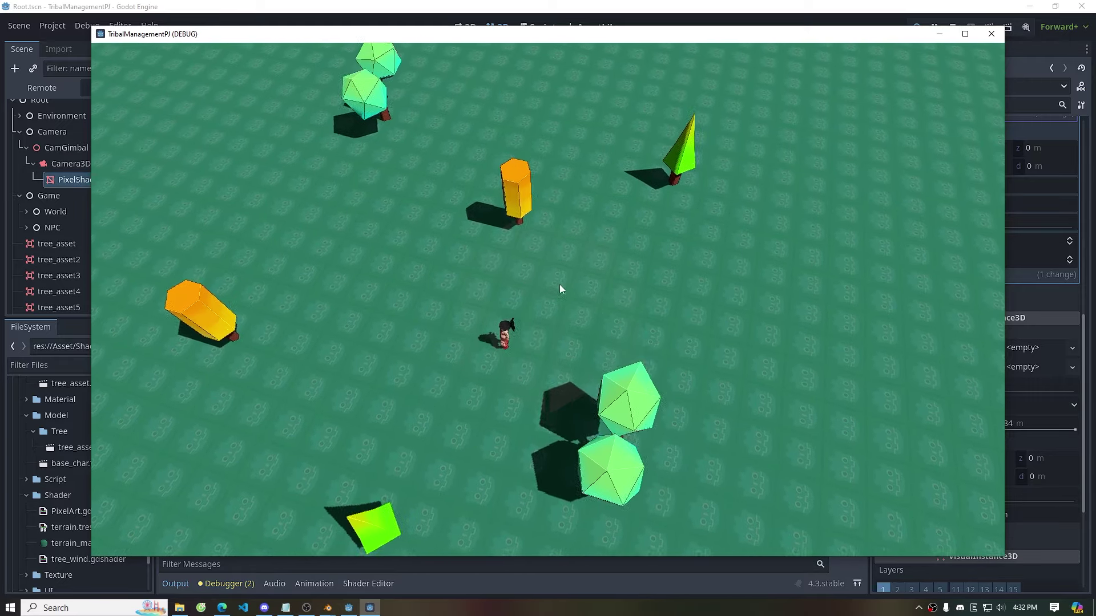
{"action": "middle_click_drag", "start_coordinate": [573, 285], "coordinate": [525, 276]}
{"action": "scroll", "coordinate": [553, 273], "scroll_direction": "up", "scroll_amount": 1}
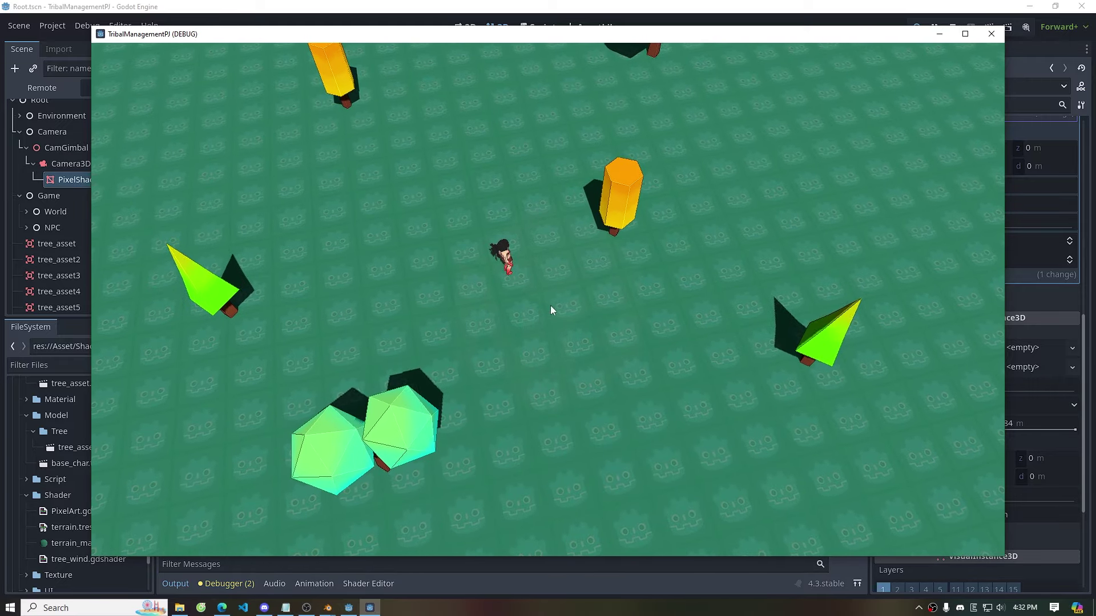
{"action": "middle_click_drag", "start_coordinate": [567, 310], "coordinate": [487, 293]}
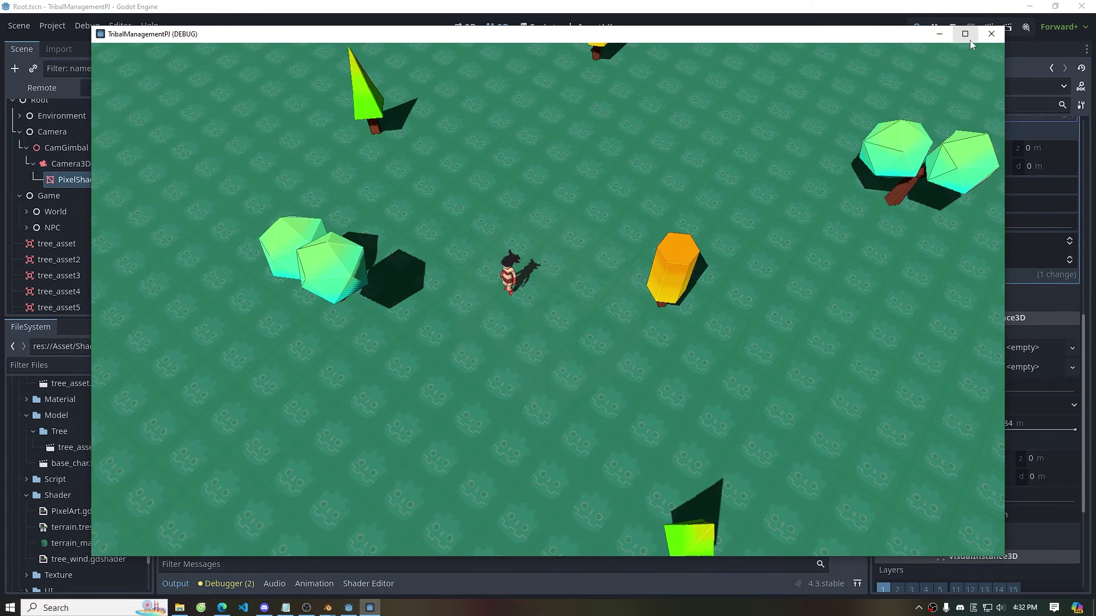
{"action": "left_click", "coordinate": [991, 34]}
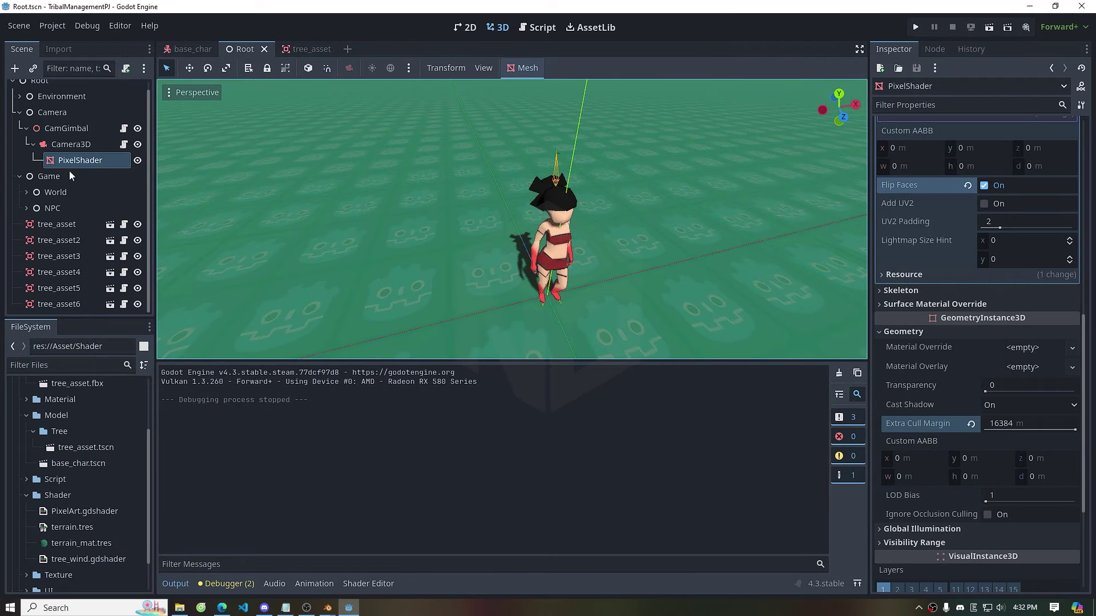
Step: Drop a second base_char.tscn beside BaseCharacter under NPC, save, and launch the game
{"action": "left_click", "coordinate": [26, 207]}
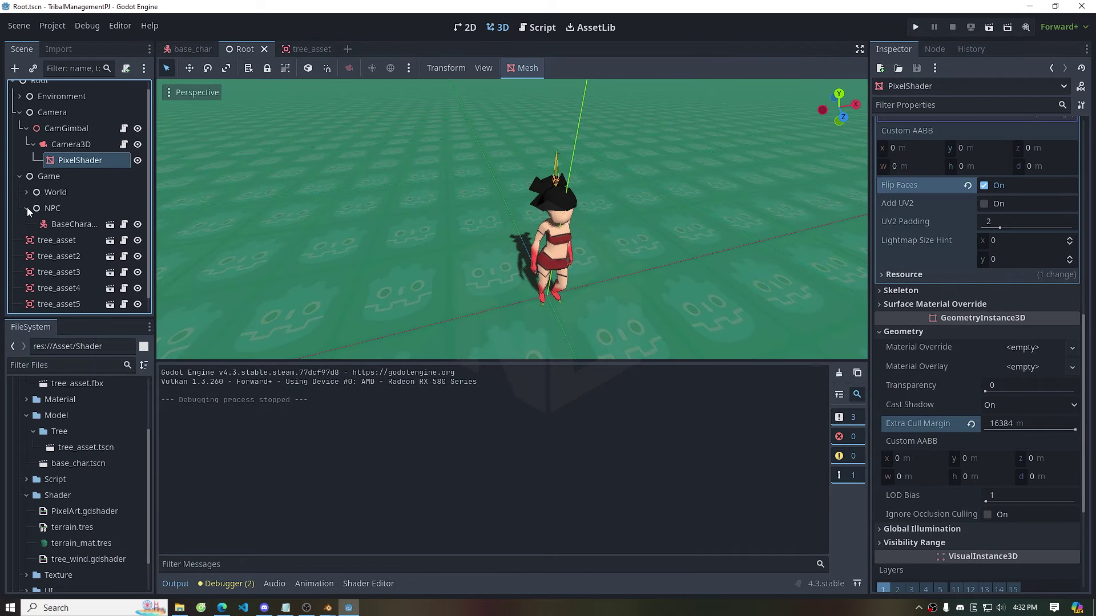
{"action": "left_click", "coordinate": [56, 223]}
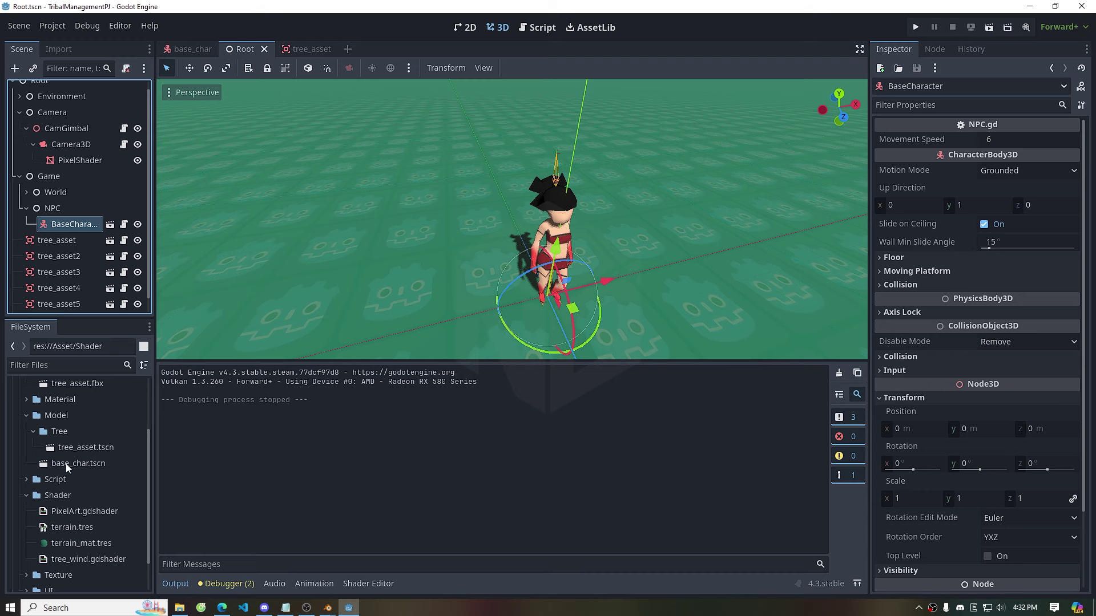
{"action": "mouse_move", "coordinate": [68, 464]}
{"action": "left_mouse_down"}
{"action": "mouse_move", "coordinate": [400, 258]}
{"action": "mouse_move", "coordinate": [455, 276]}
{"action": "left_mouse_up"}
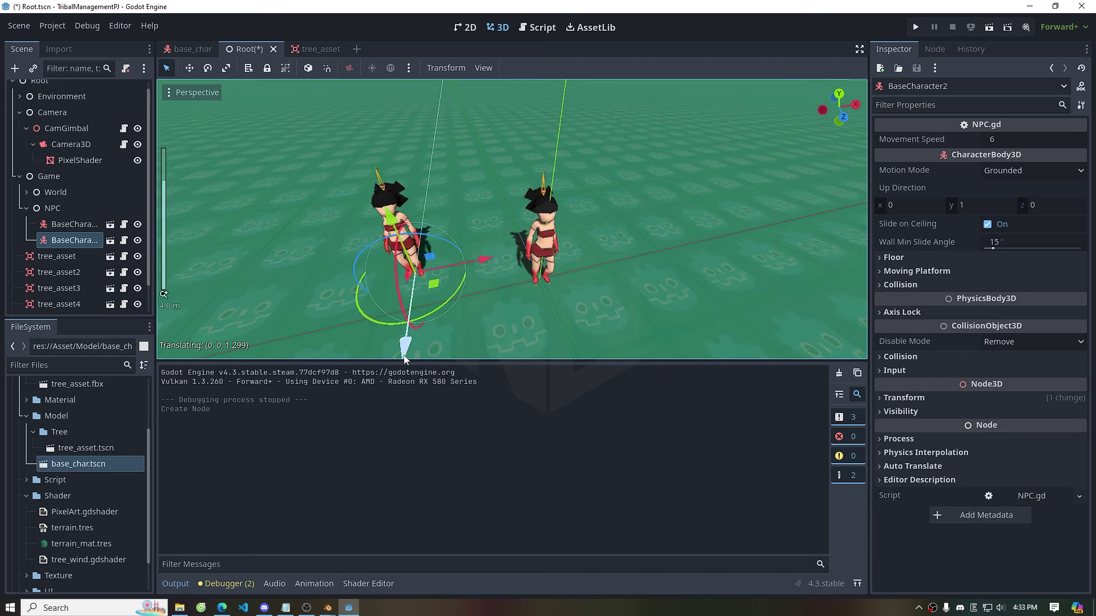
{"action": "key", "text": "ctrl+s"}
{"action": "key", "text": "F5"}
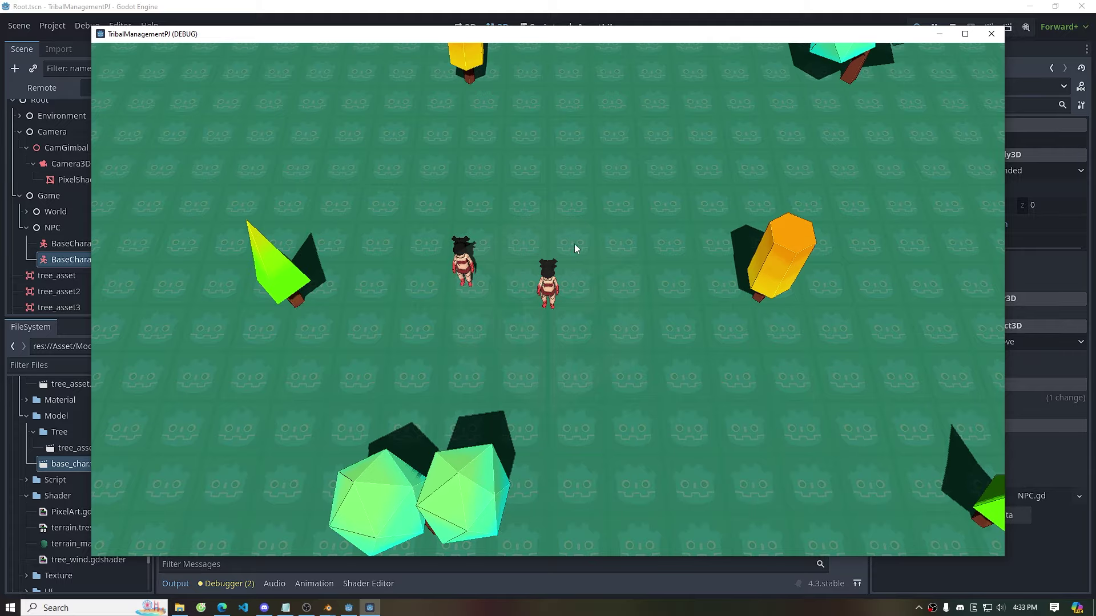
Step: Pan the game camera over both NPCs and send one walking to four new spots
{"action": "middle_click_drag", "start_coordinate": [471, 288], "coordinate": [697, 341]}
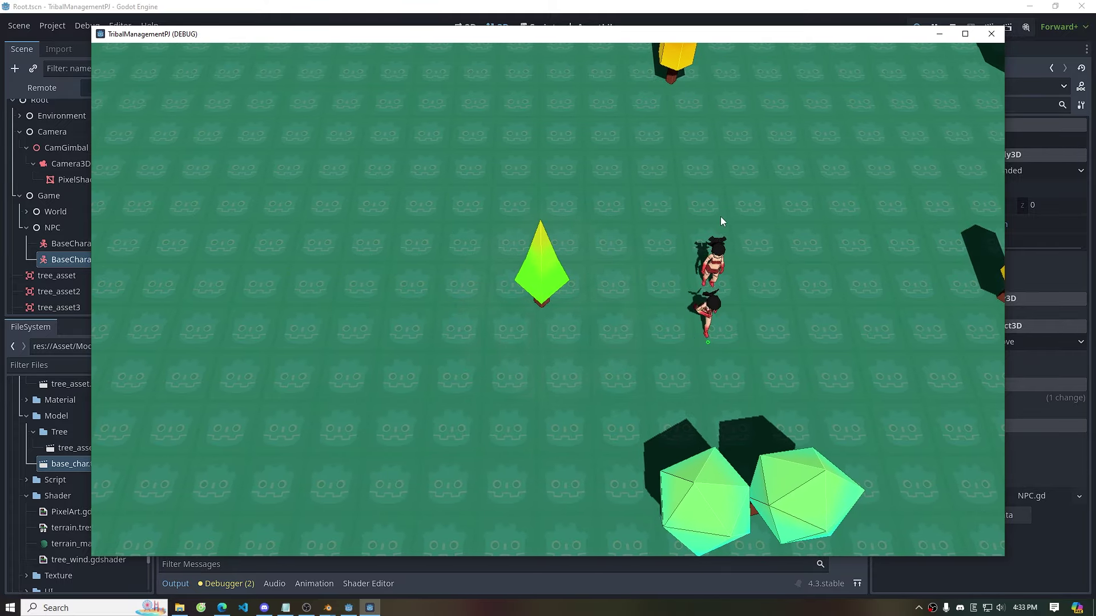
{"action": "mouse_move", "coordinate": [711, 343]}
{"action": "middle_mouse_down"}
{"action": "mouse_move", "coordinate": [659, 310]}
{"action": "mouse_move", "coordinate": [526, 313]}
{"action": "middle_mouse_up"}
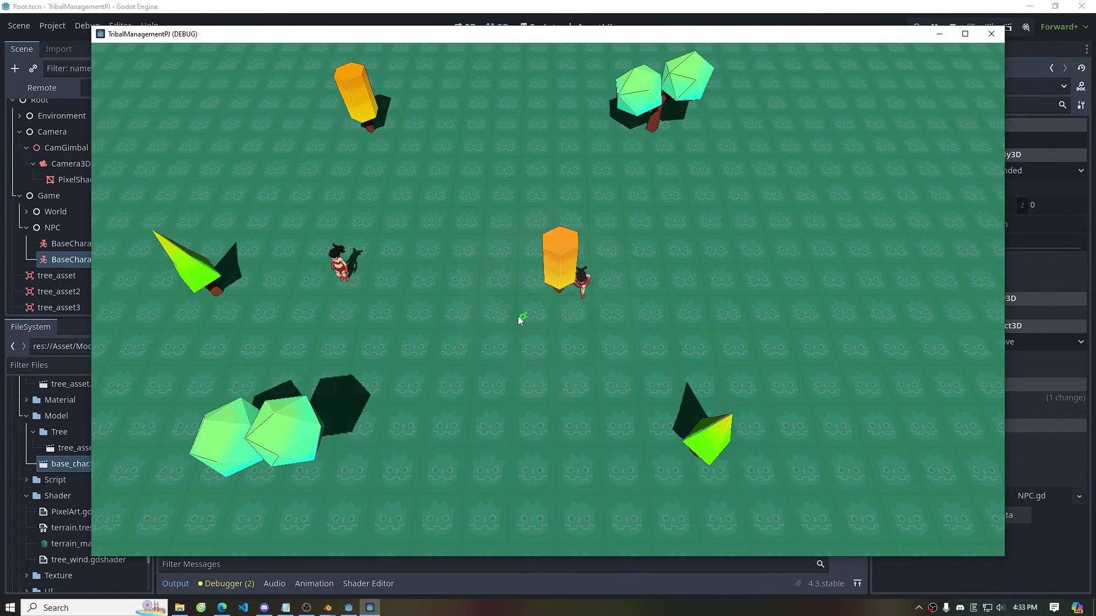
{"action": "middle_click_drag", "start_coordinate": [526, 312], "coordinate": [663, 343]}
{"action": "left_click", "coordinate": [713, 379]}
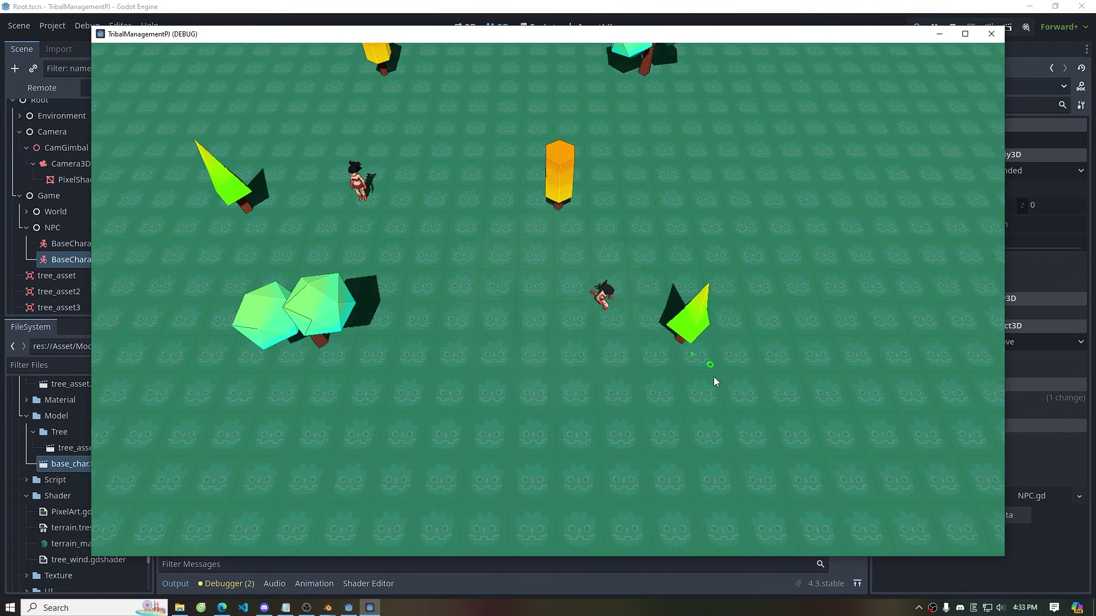
{"action": "left_click", "coordinate": [581, 372]}
{"action": "key", "text": "a"}
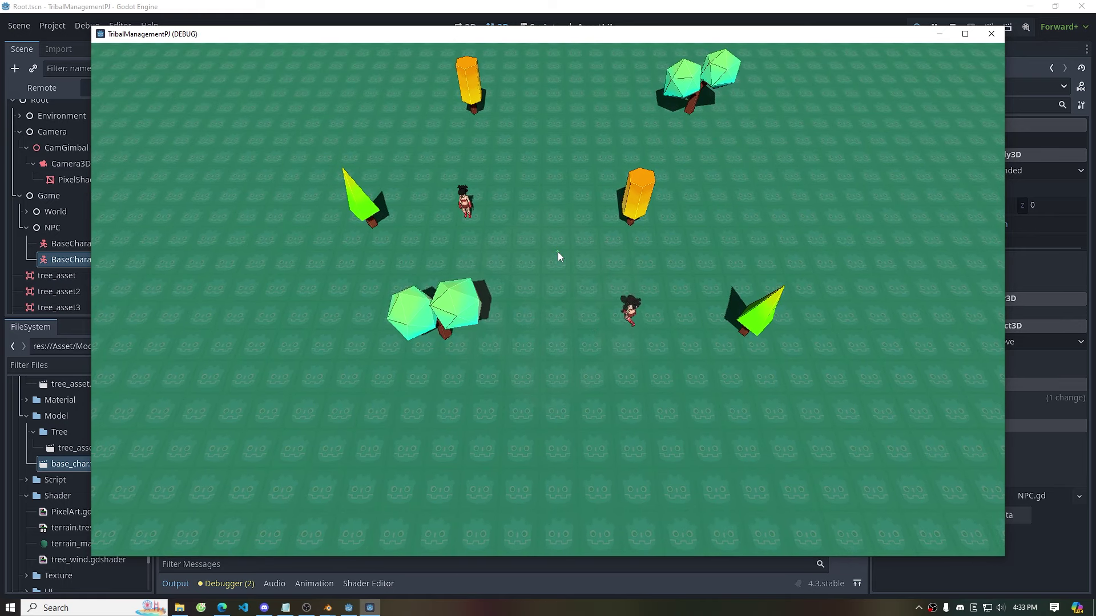
{"action": "left_click", "coordinate": [557, 254]}
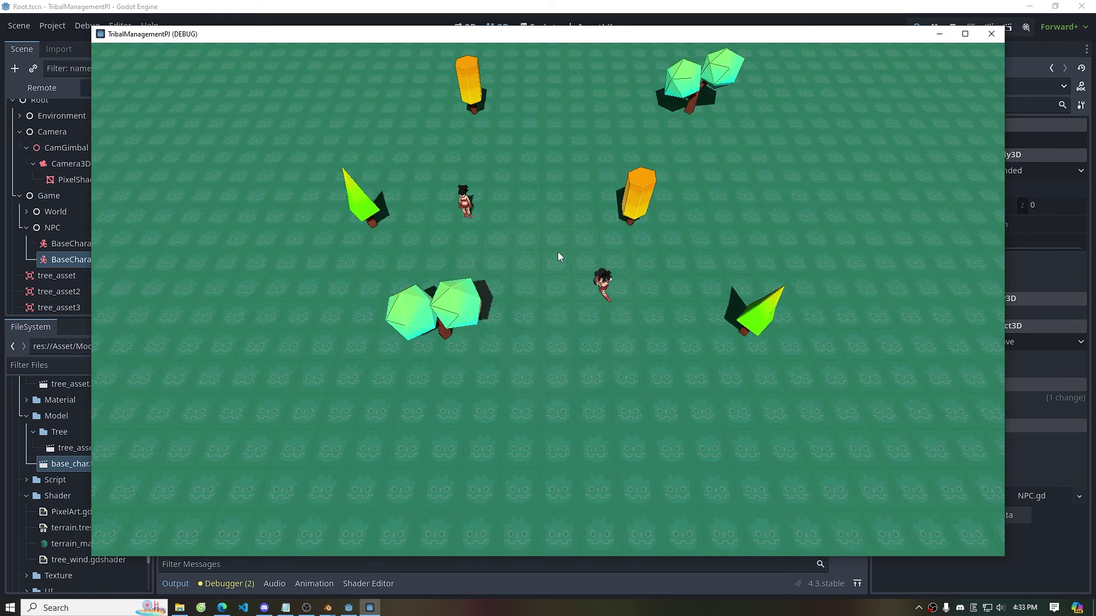
{"action": "scroll", "coordinate": [552, 291], "scroll_direction": "up", "scroll_amount": 1}
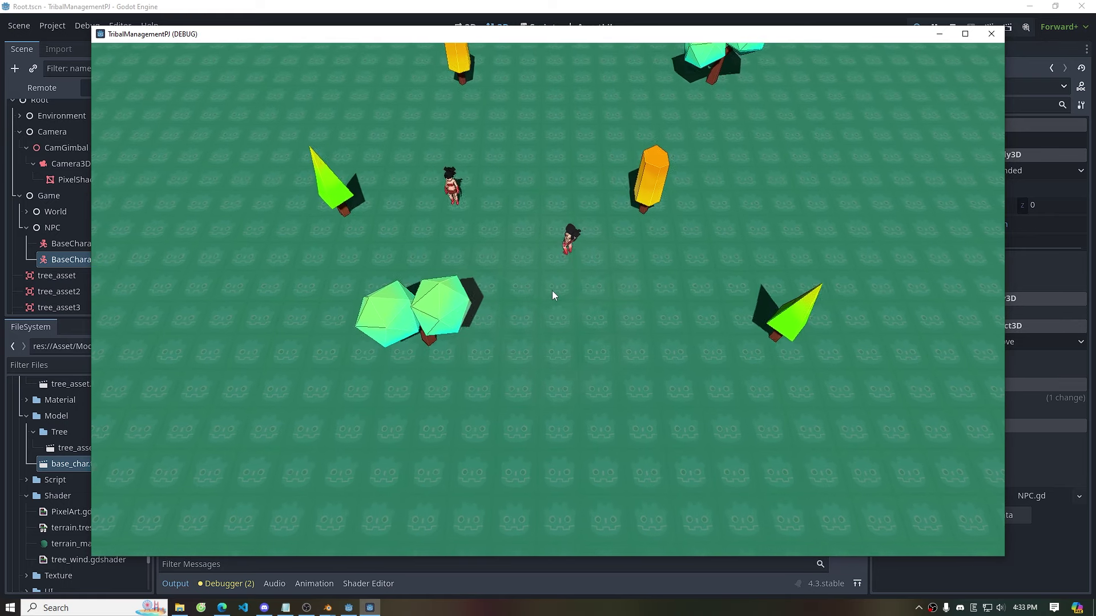
{"action": "scroll", "coordinate": [548, 274], "scroll_direction": "up", "scroll_amount": 2}
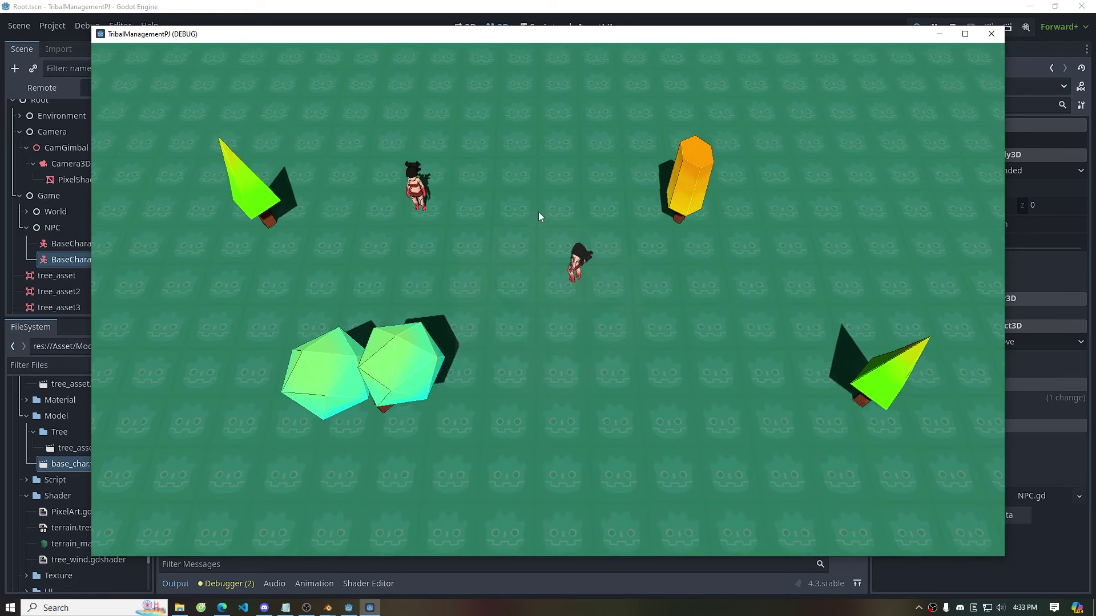
{"action": "left_click", "coordinate": [528, 241]}
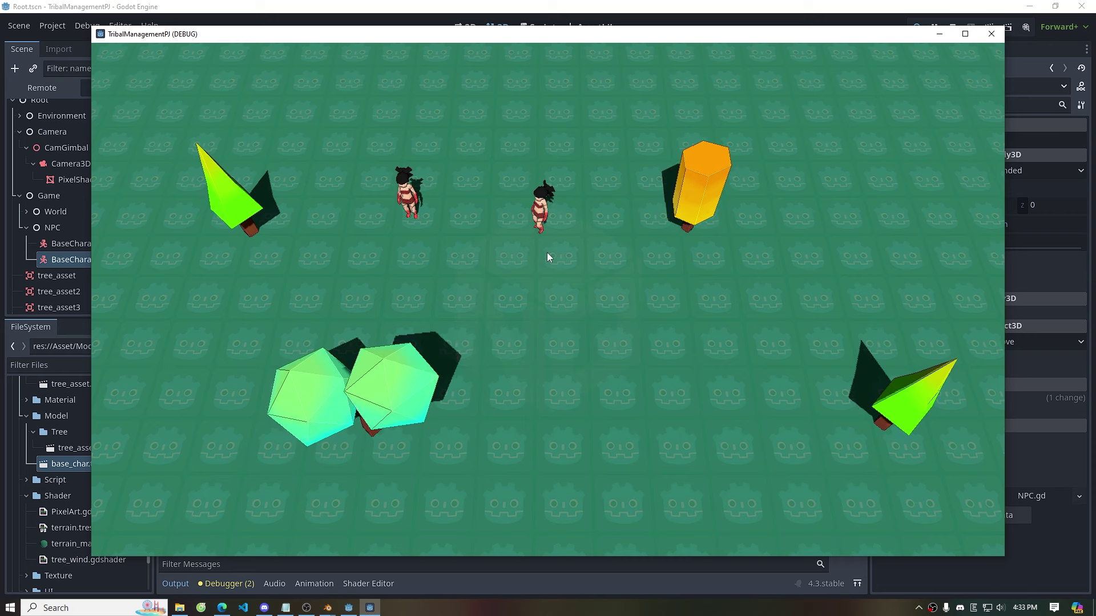